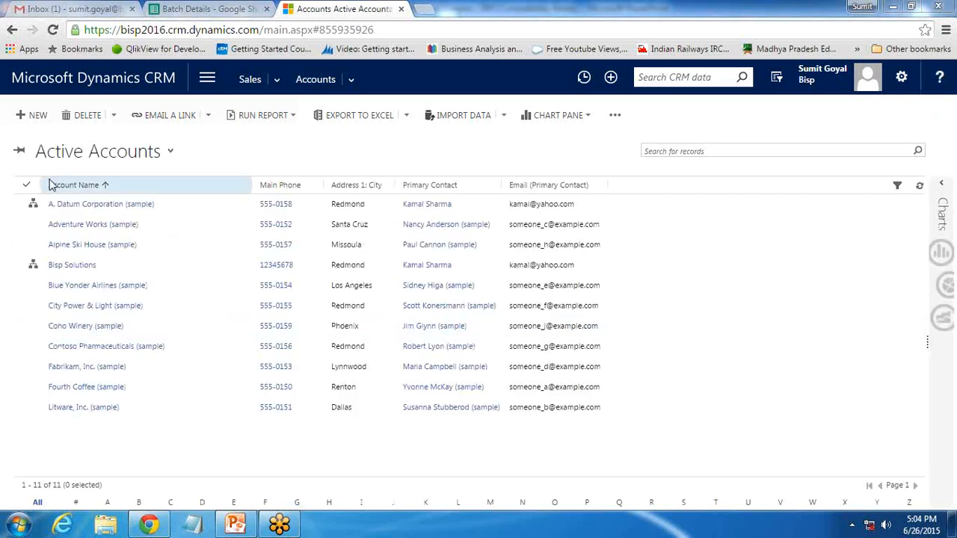
# - Open the Adventure Works (sample) account record and examine its Account Number field
pyautogui.click(67, 227)
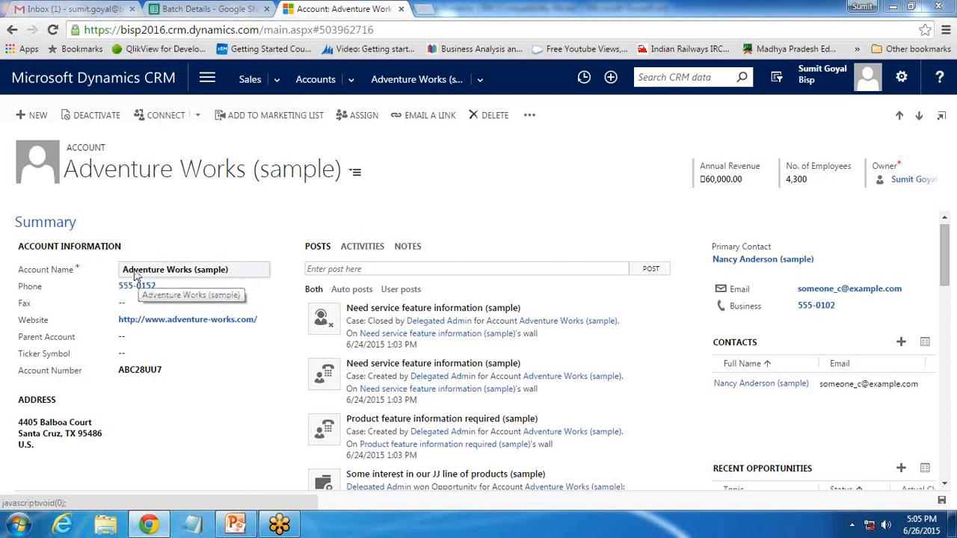
pyautogui.moveTo(18, 373); pyautogui.dragTo(81, 377)
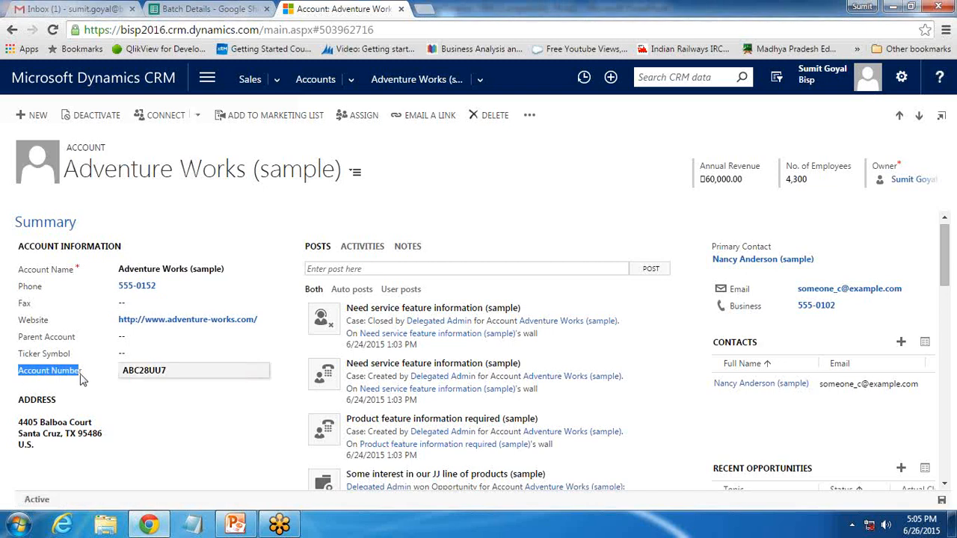
pyautogui.click(84, 377)
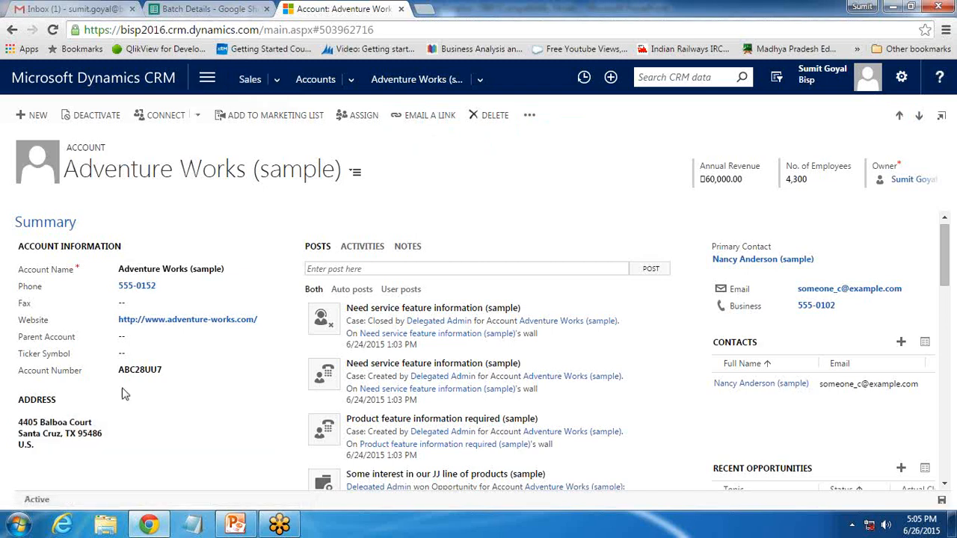
# - Open the default solution for customizing the system from the Customizations settings
pyautogui.click(207, 78)
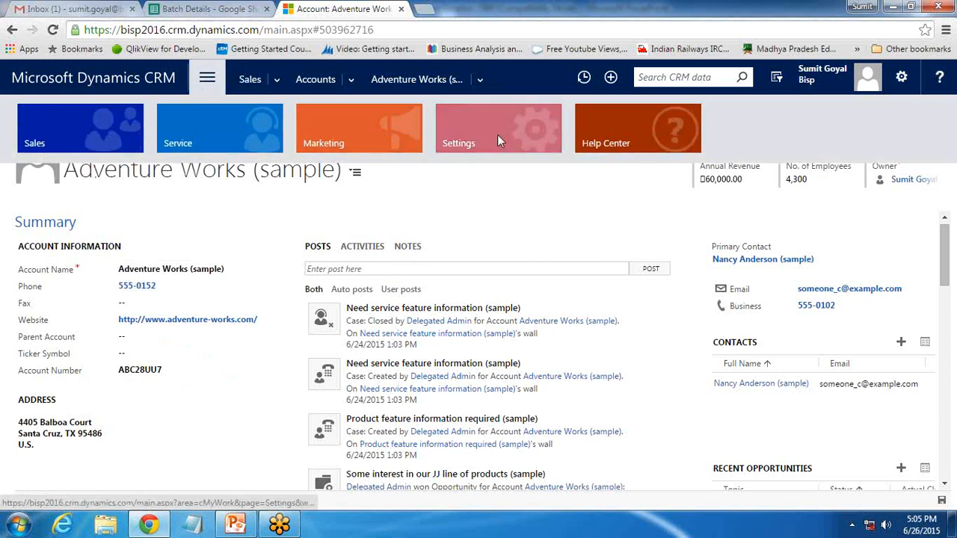
pyautogui.click(497, 134)
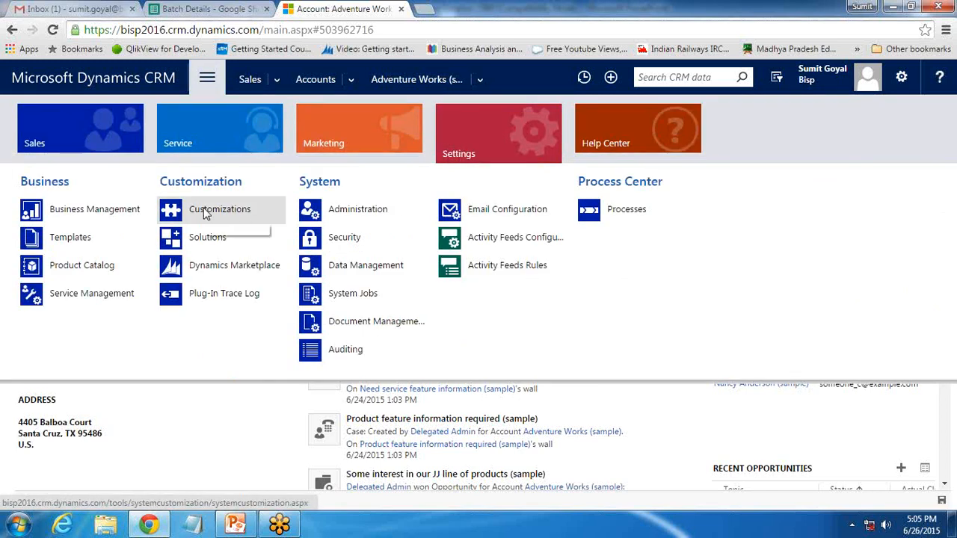
pyautogui.click(243, 218)
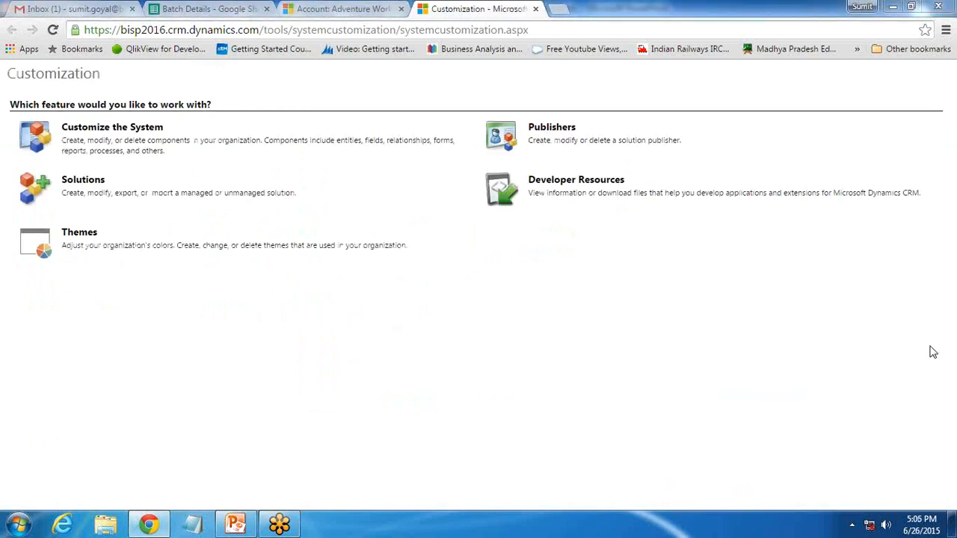
pyautogui.click(106, 137)
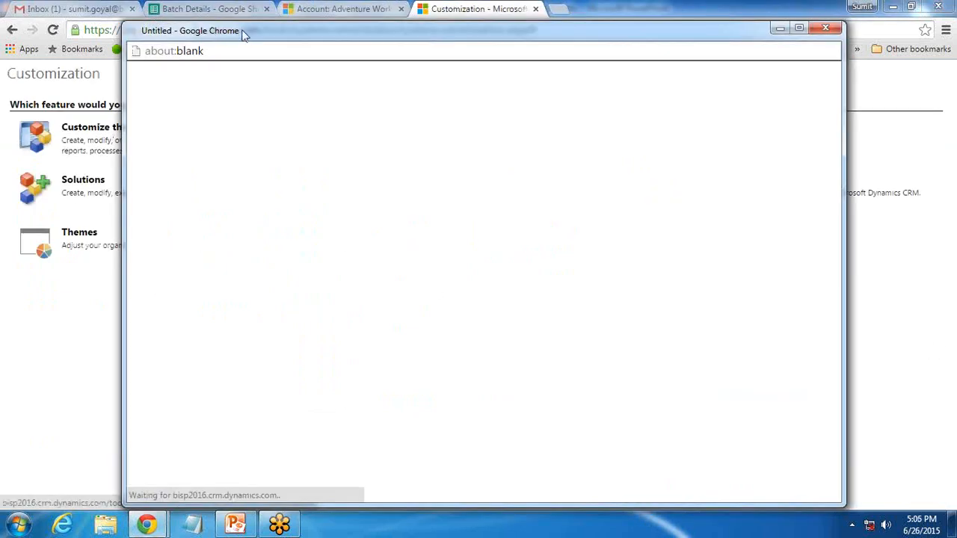
pyautogui.moveTo(241, 33); pyautogui.dragTo(231, 26)
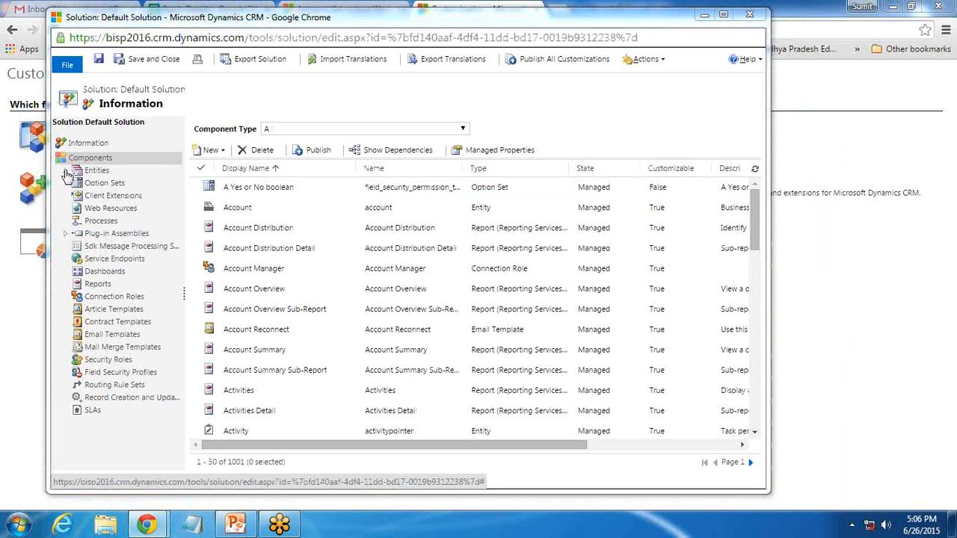
# - Start a new business rule for the Account entity in the default solution
pyautogui.click(65, 171)
pyautogui.click(78, 159)
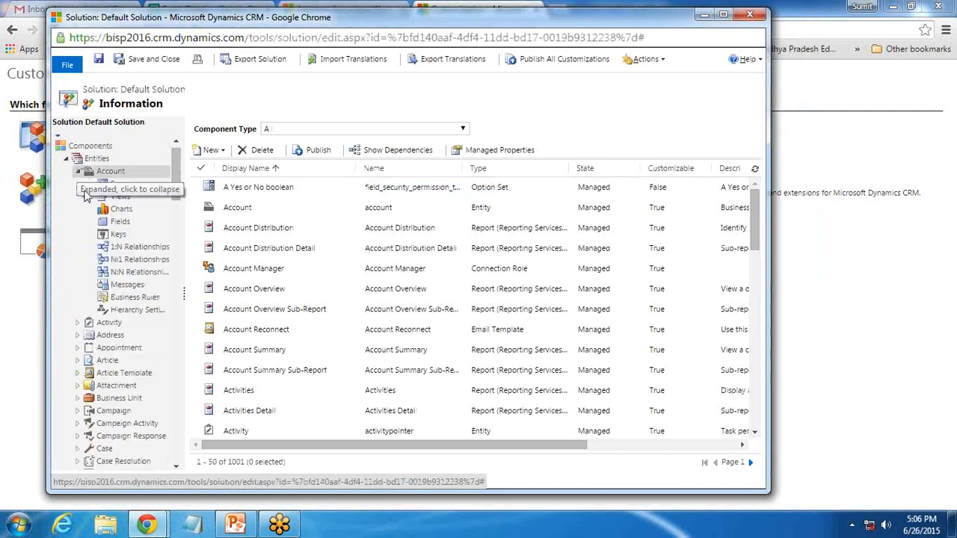
pyautogui.click(131, 300)
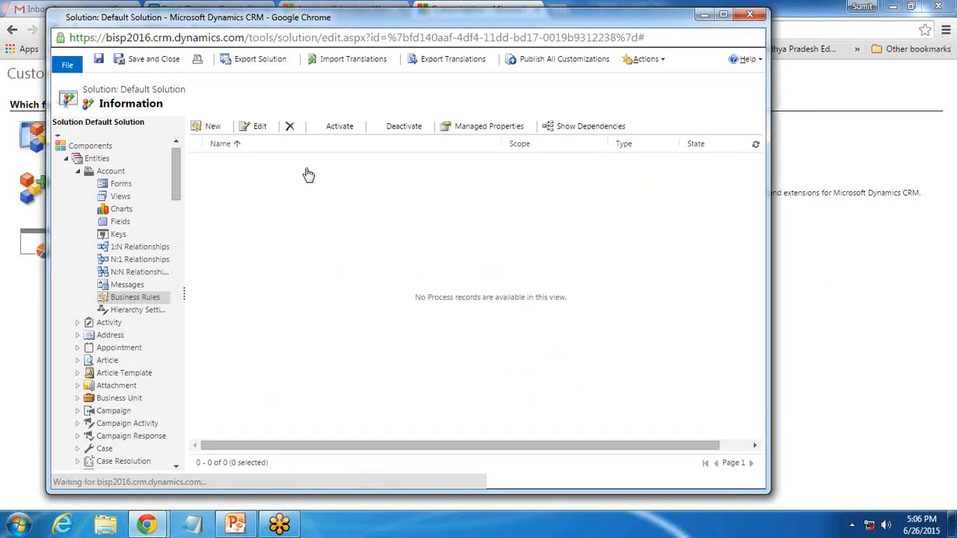
pyautogui.click(213, 128)
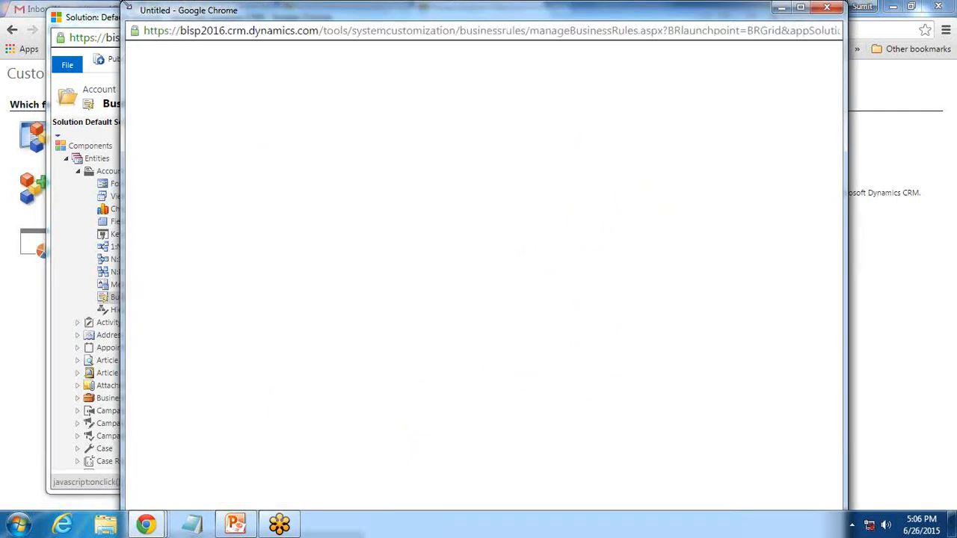
pyautogui.moveTo(128, 5); pyautogui.dragTo(148, 59)
pyautogui.moveTo(204, 67); pyautogui.dragTo(113, 17)
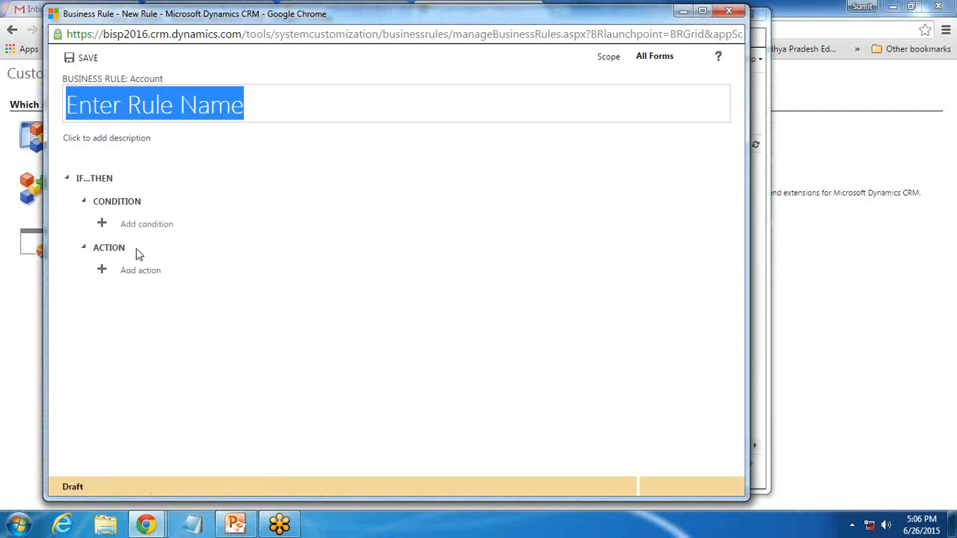
# - Check the Account Name and Account Number fields on the Adventure Works record, and return to the new business rule window
pyautogui.click(15, 334)
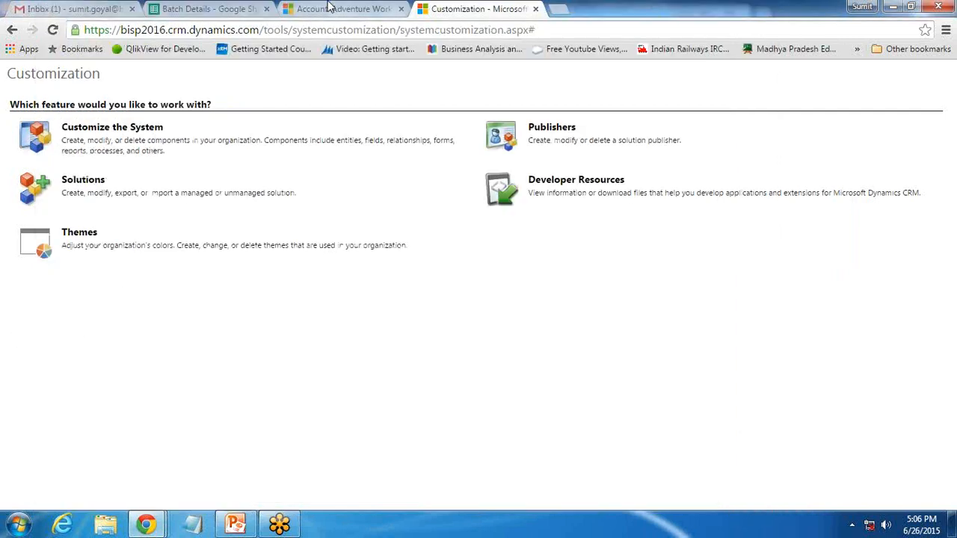
pyautogui.click(290, 5)
pyautogui.click(172, 451)
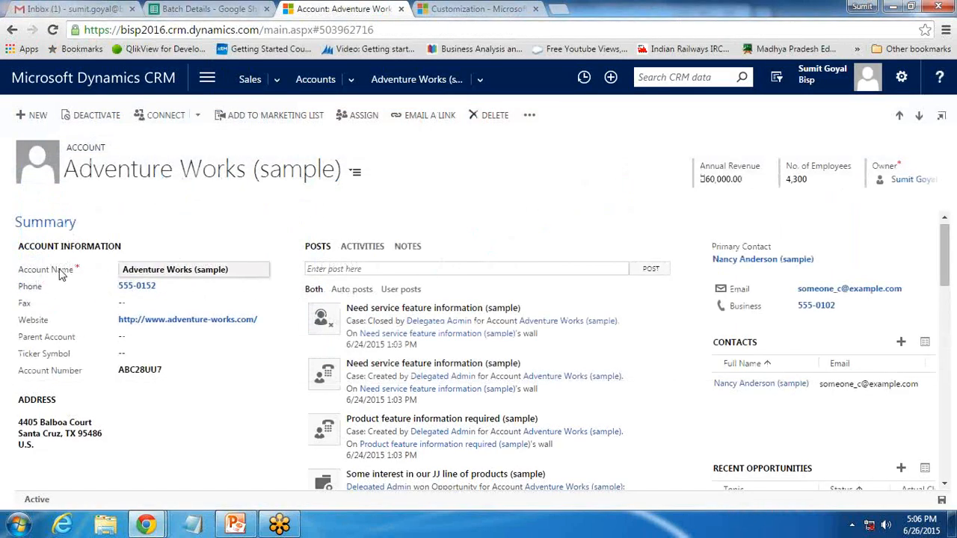
pyautogui.moveTo(19, 370); pyautogui.dragTo(78, 375)
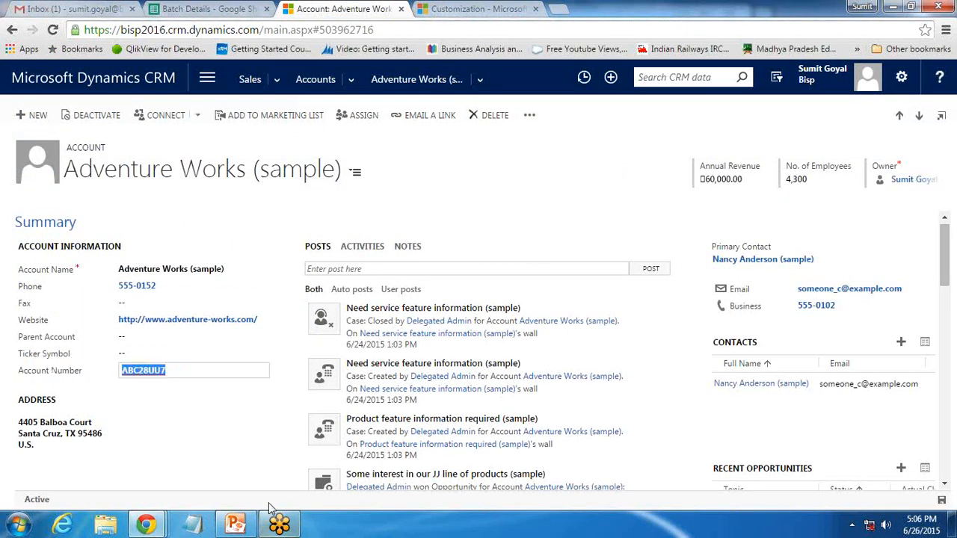
pyautogui.click(156, 526)
pyautogui.click(364, 456)
# - Add a condition to the rule that Account Name does not contain data
pyautogui.click(139, 225)
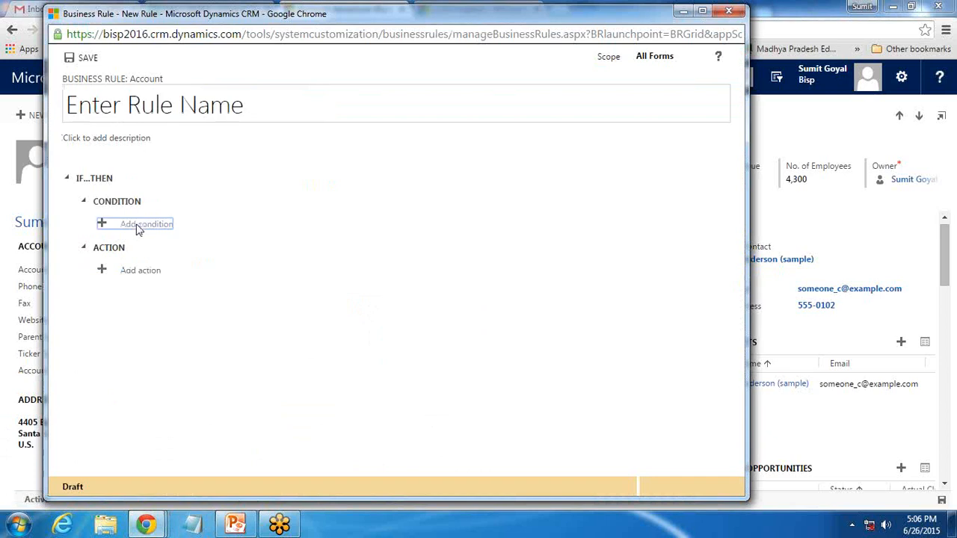
pyautogui.click(244, 243)
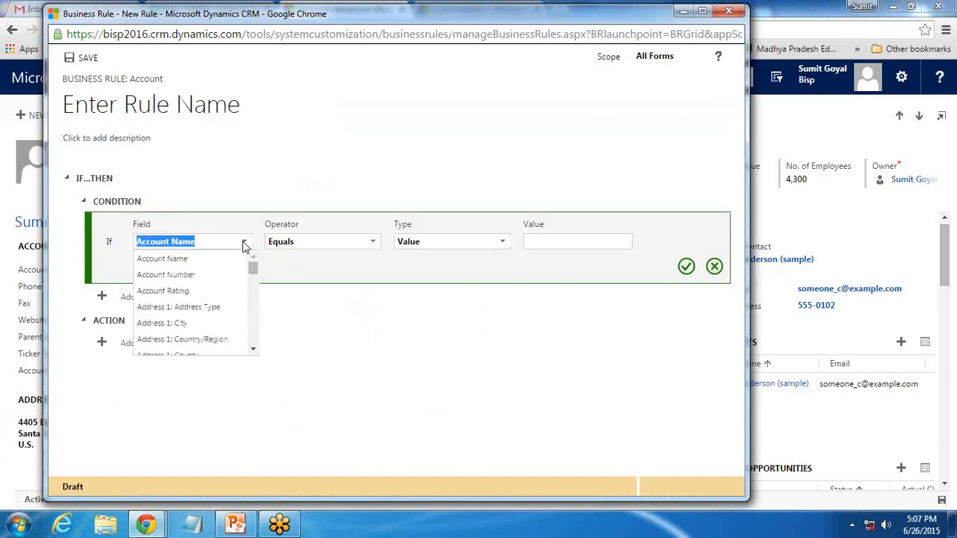
pyautogui.click(244, 243)
pyautogui.click(369, 246)
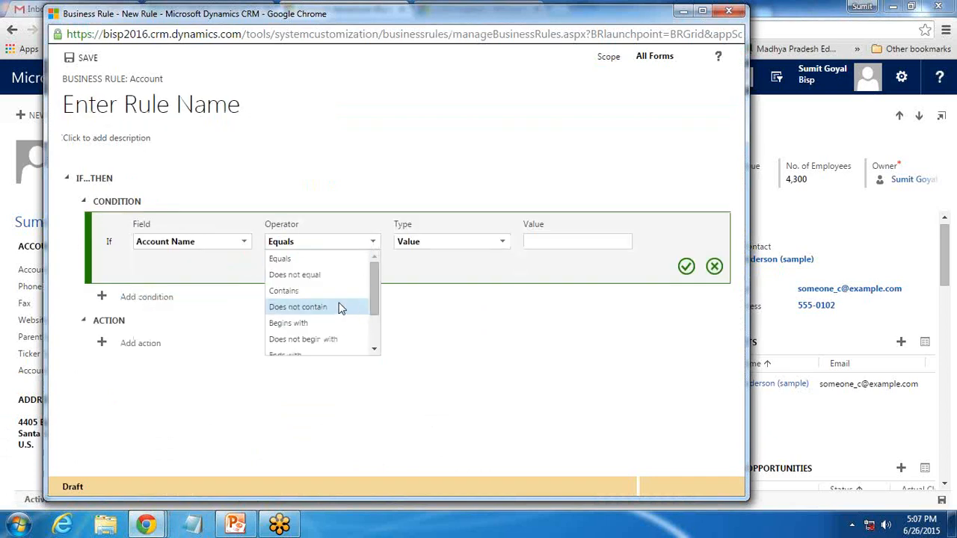
pyautogui.click(335, 307)
pyautogui.click(372, 241)
pyautogui.moveTo(376, 305); pyautogui.dragTo(376, 331)
pyautogui.click(321, 334)
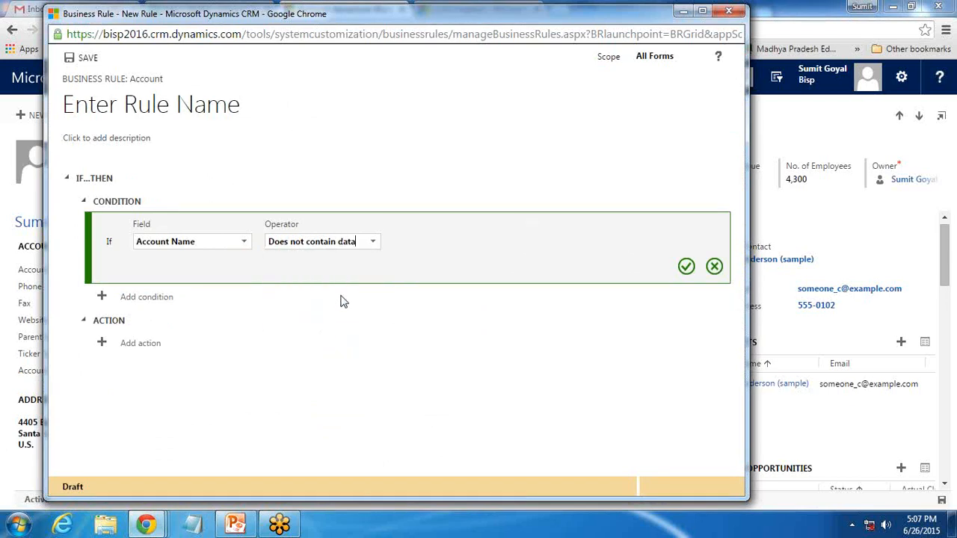
pyautogui.click(685, 267)
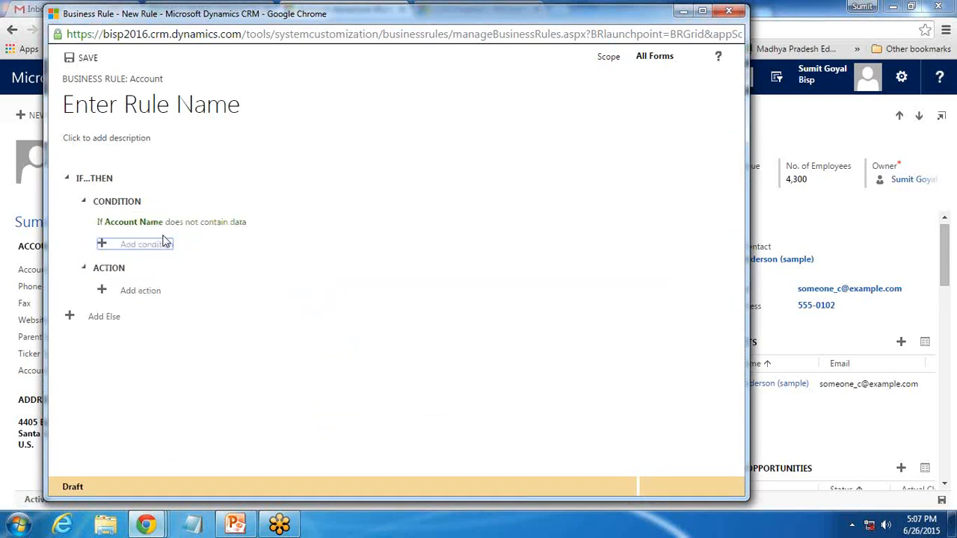
# - Add a Set visibility action to the rule that hides the Account Number field
pyautogui.click(135, 295)
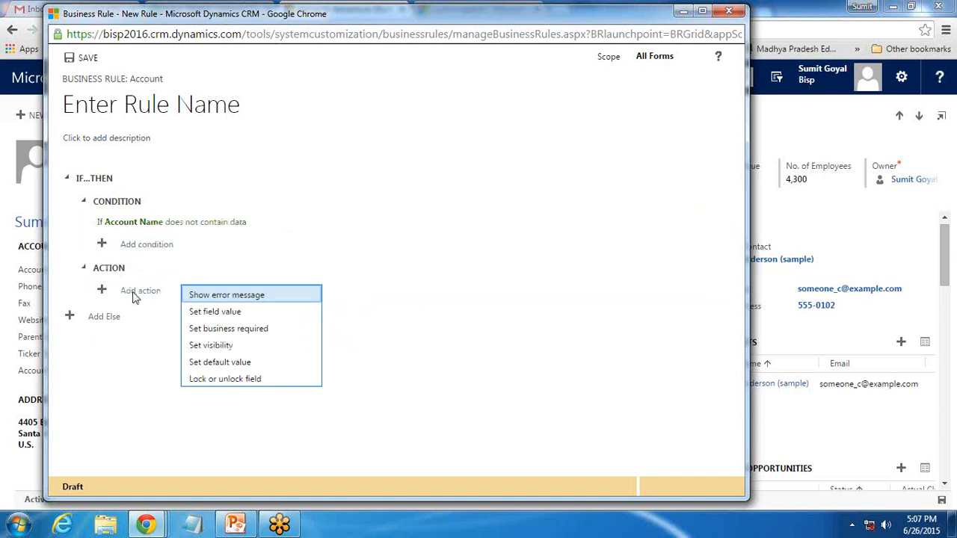
pyautogui.click(229, 346)
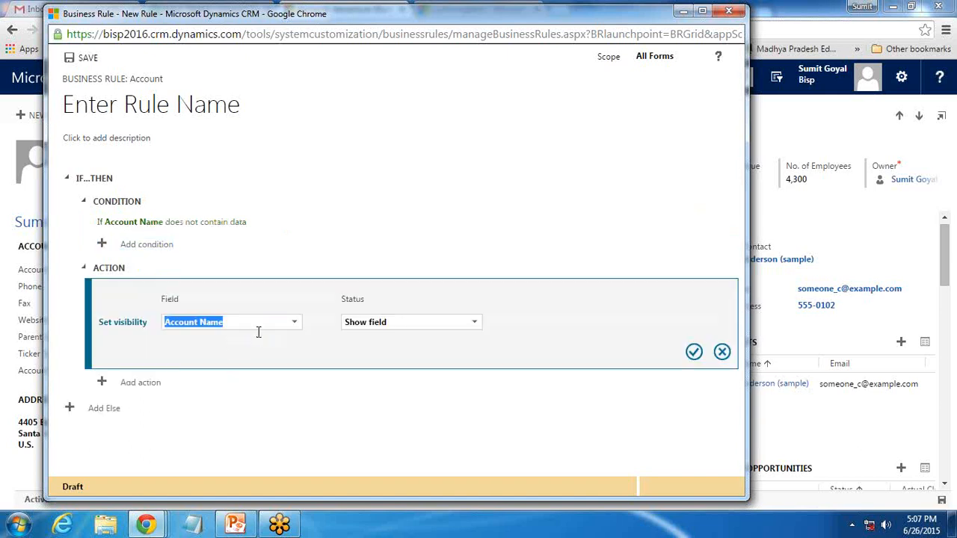
pyautogui.click(296, 327)
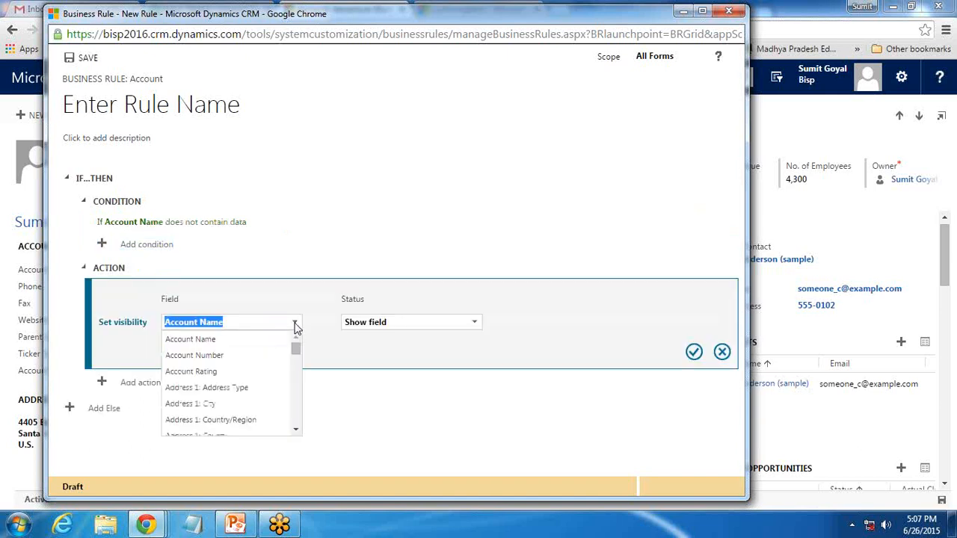
pyautogui.click(208, 357)
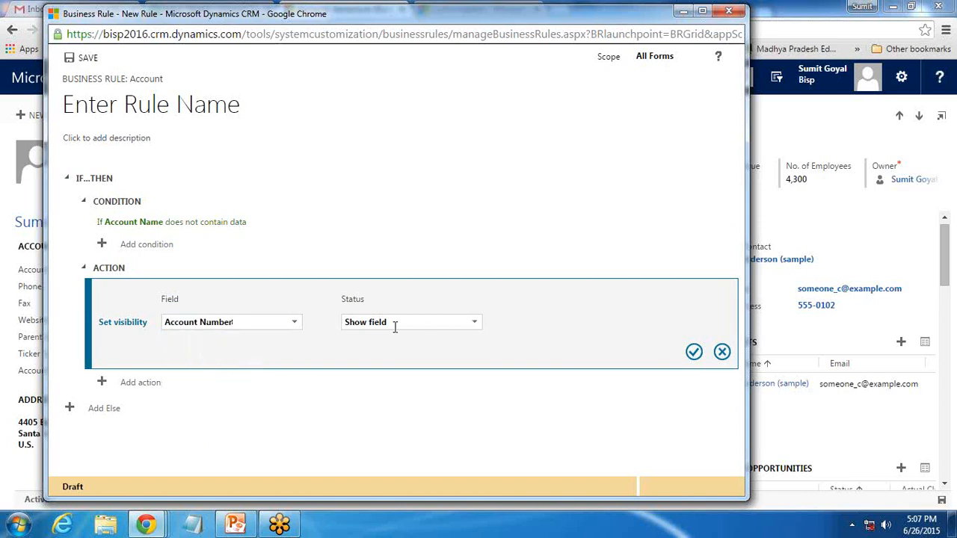
pyautogui.click(474, 322)
pyautogui.click(382, 357)
pyautogui.click(694, 352)
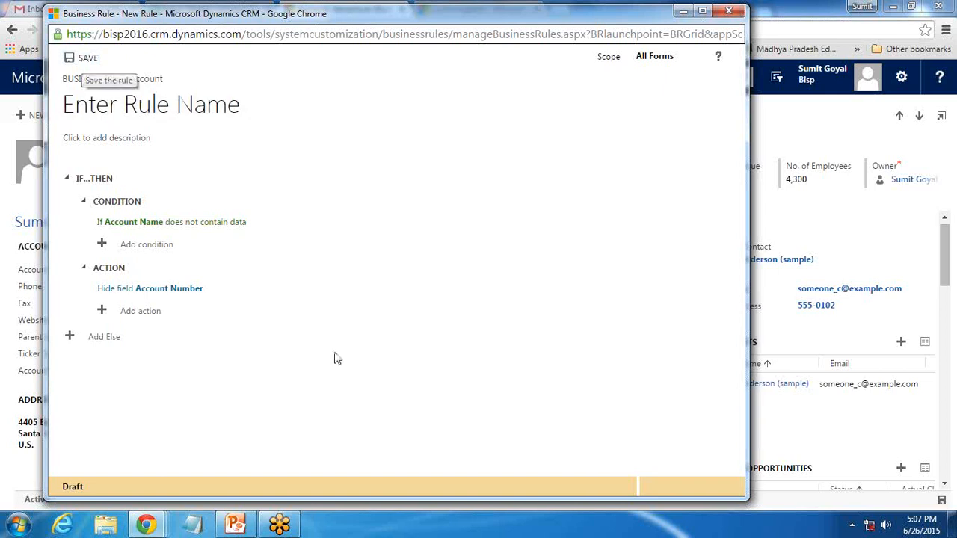
# - Save and activate the business rule under its default name, and close its window
pyautogui.click(86, 59)
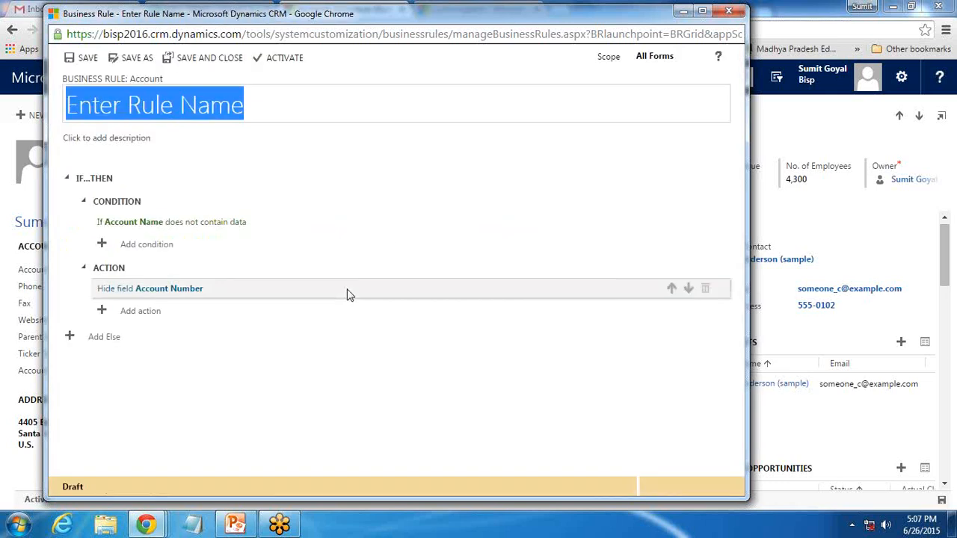
pyautogui.click(285, 61)
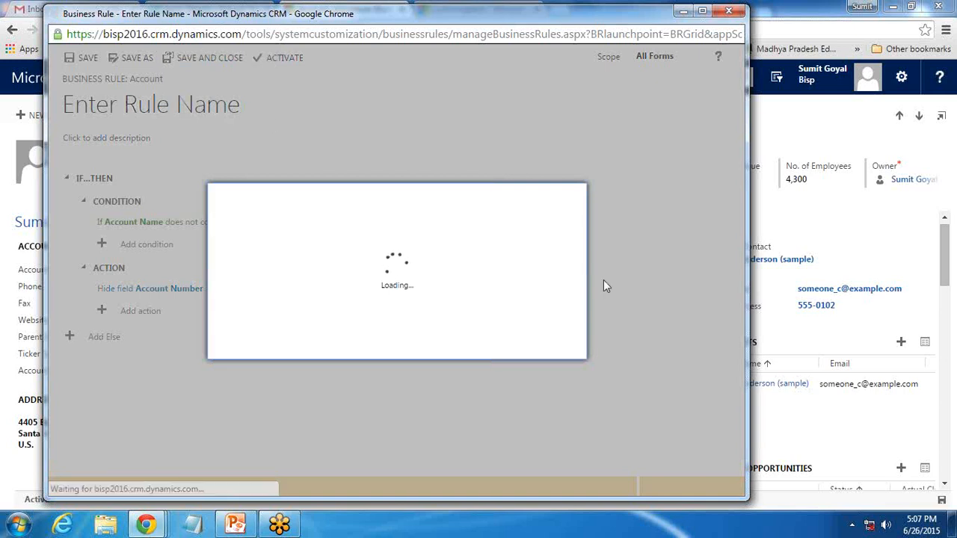
pyautogui.click(470, 348)
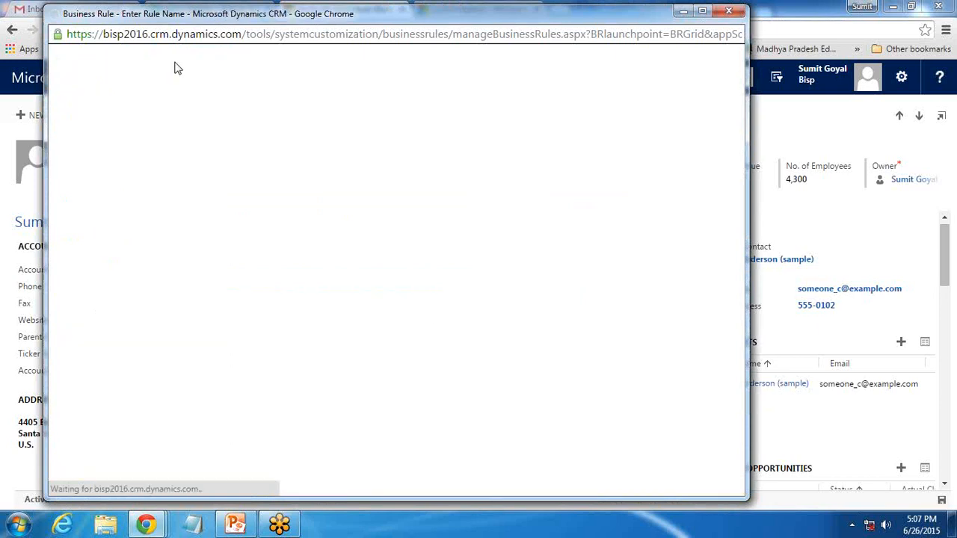
pyautogui.click(729, 11)
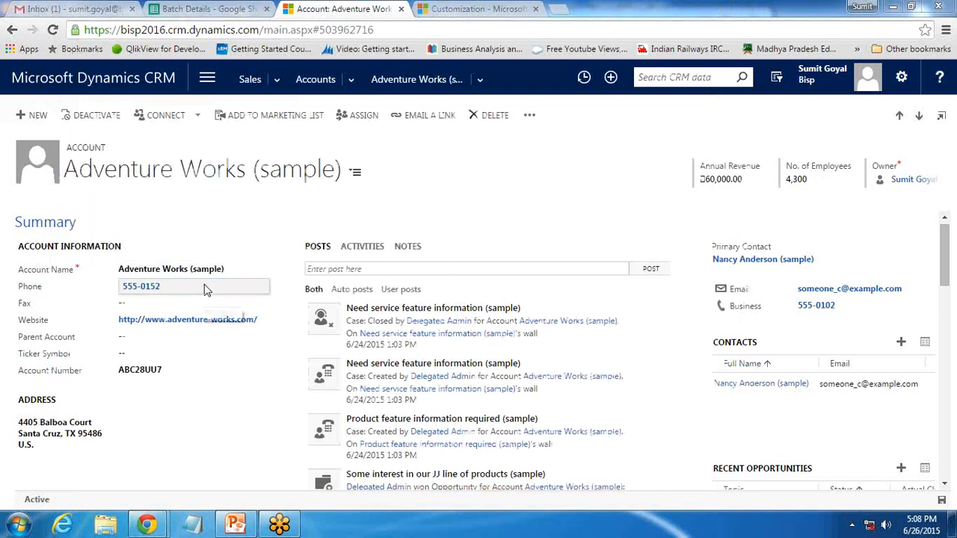
# - Reopen the Adventure Works (sample) account from the accounts list and clear its Account Name to test the rule
pyautogui.click(318, 80)
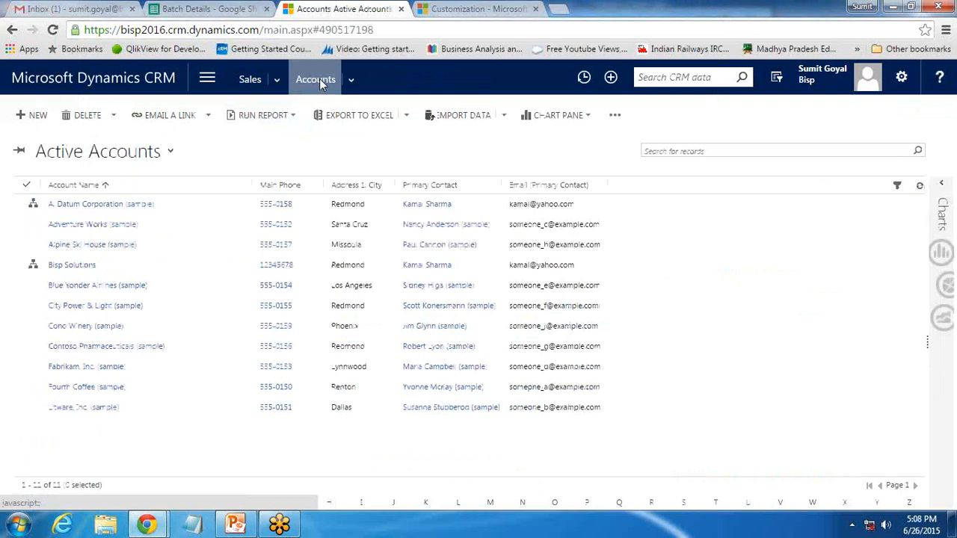
pyautogui.click(77, 224)
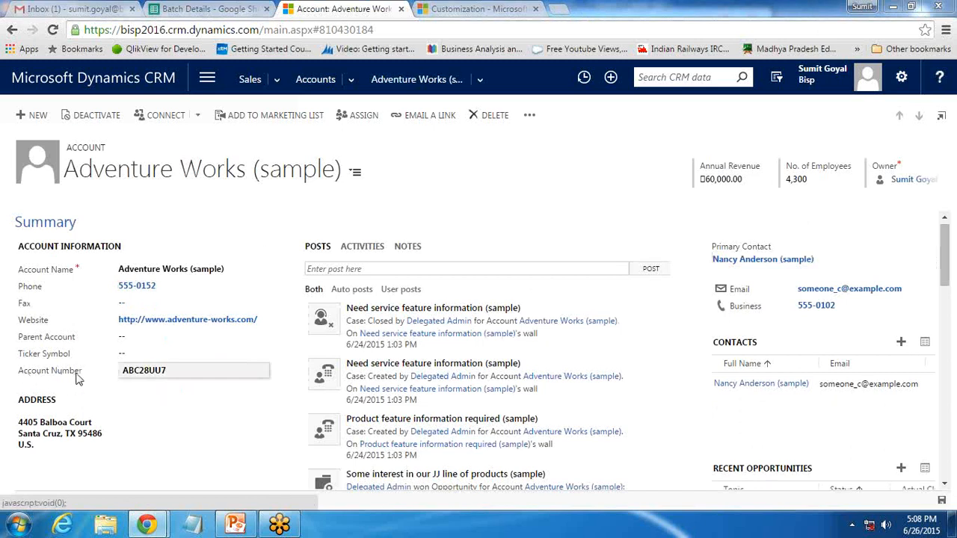
pyautogui.click(238, 271)
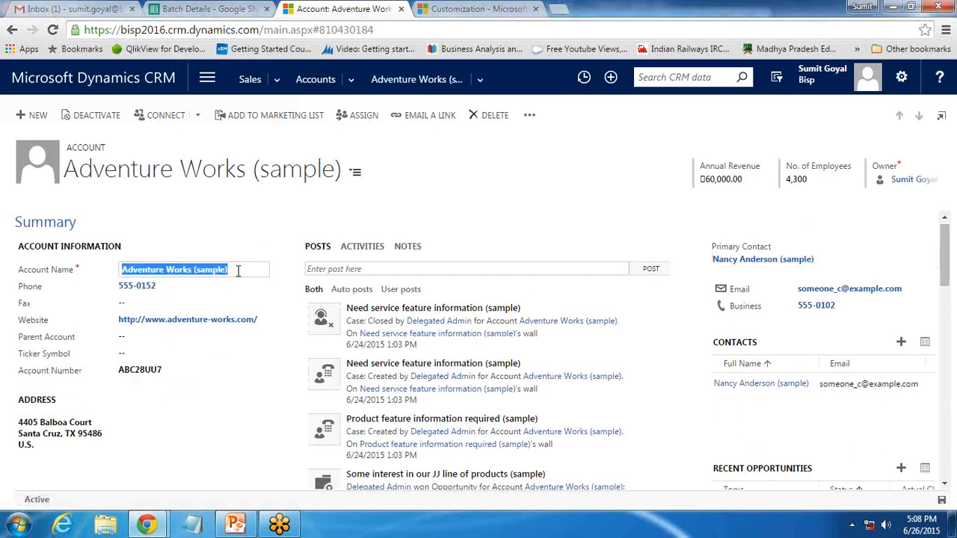
pyautogui.press('BackSpace')
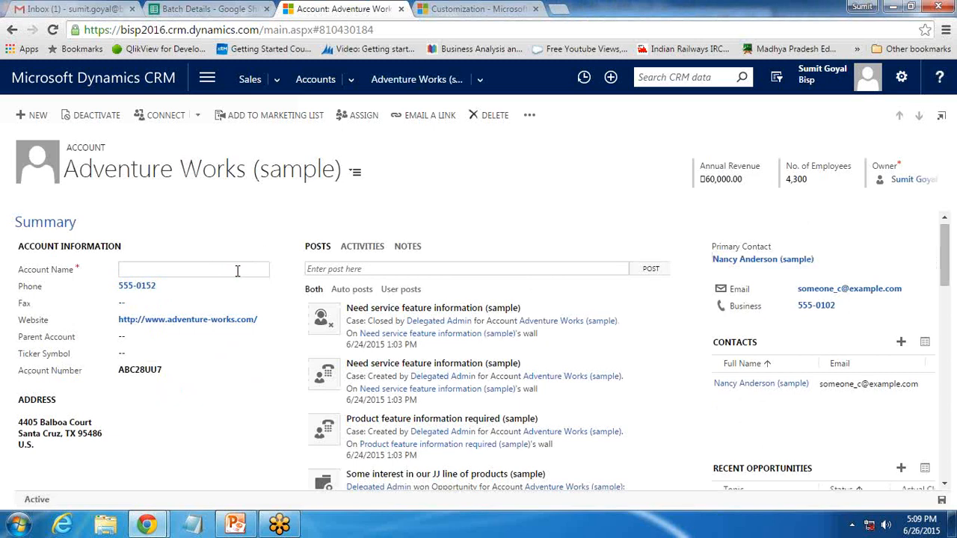
pyautogui.click(158, 306)
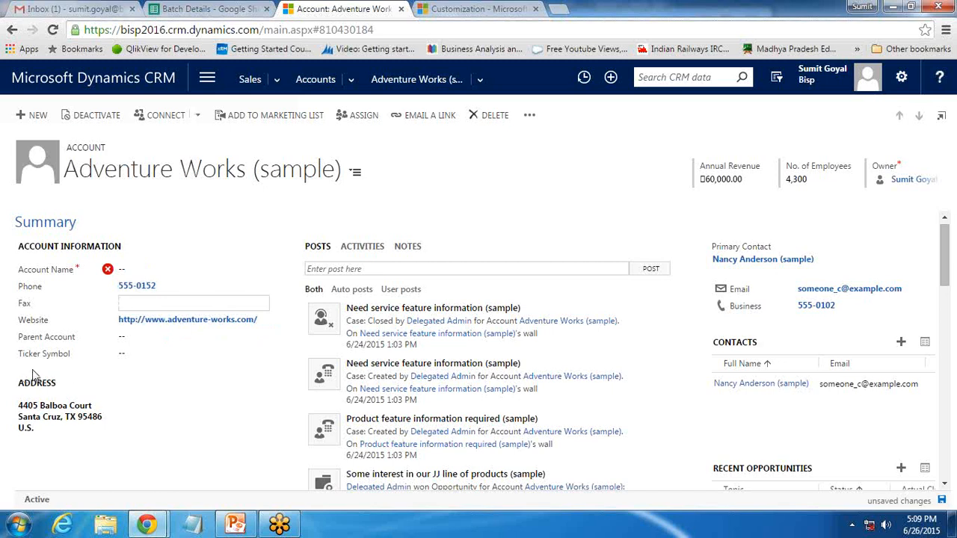
# - Enter Bisp Solutions as the Account Name of the Adventure Works (sample) account to test the rule
pyautogui.click(147, 266)
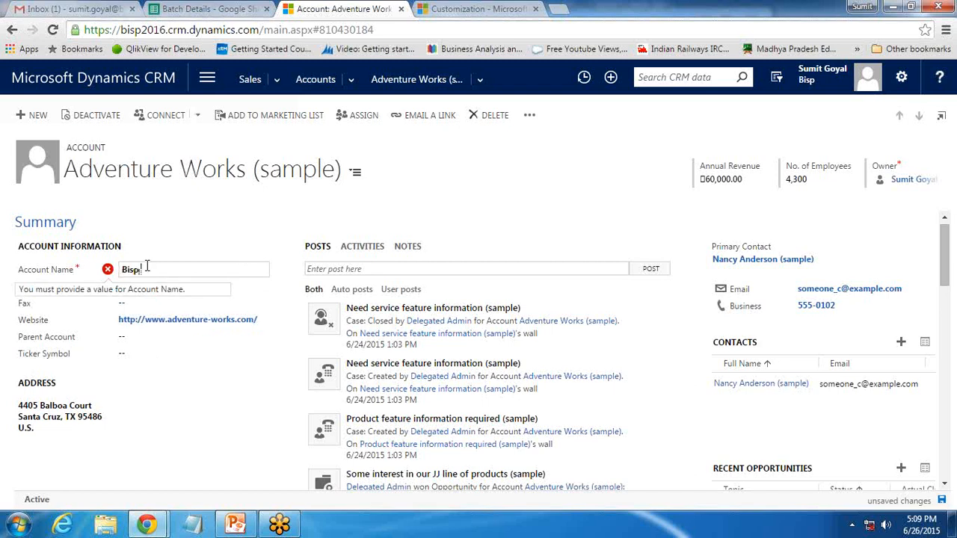
pyautogui.press('Tab')
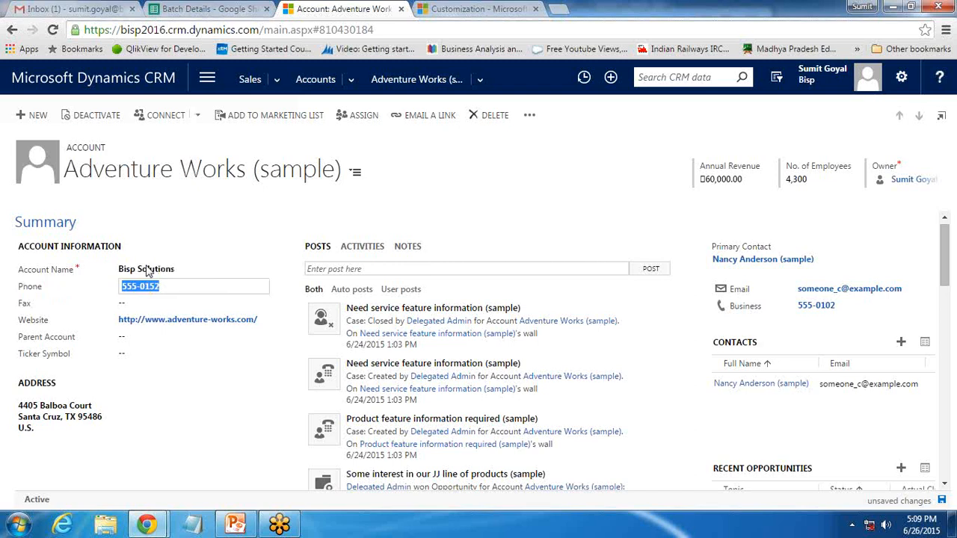
pyautogui.click(189, 302)
pyautogui.click(192, 291)
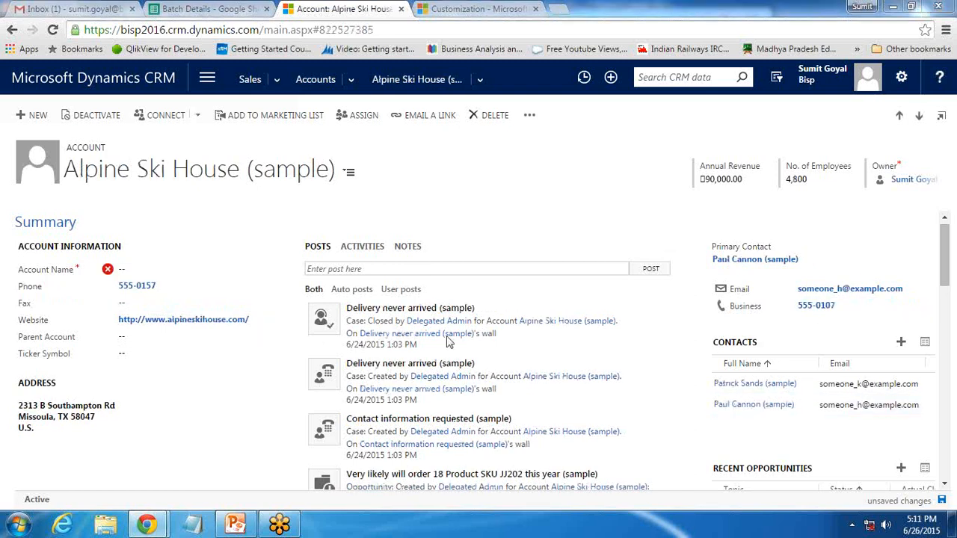
# - Set the Account Name of the Alpine Ski House (sample) account to BispSolutionsBanglore
pyautogui.click(177, 270)
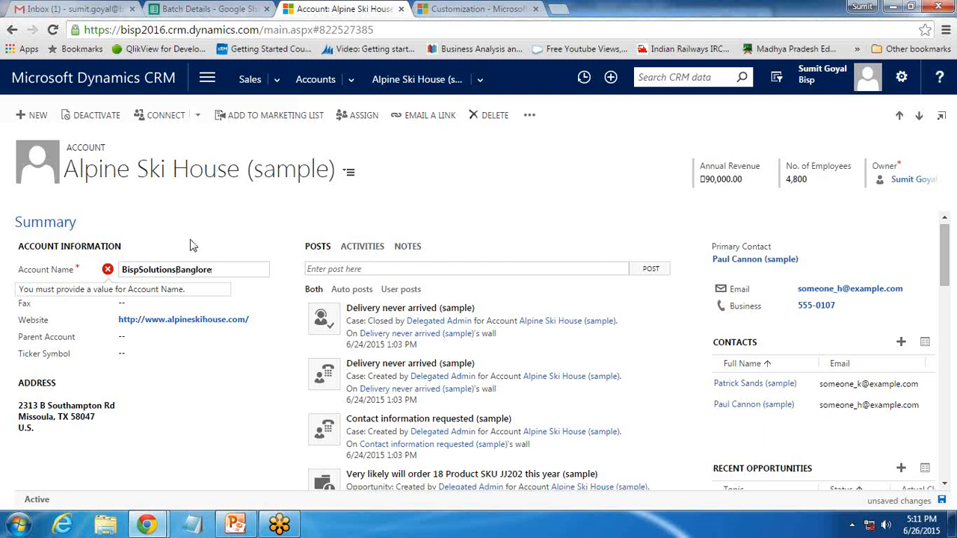
pyautogui.press('Tab')
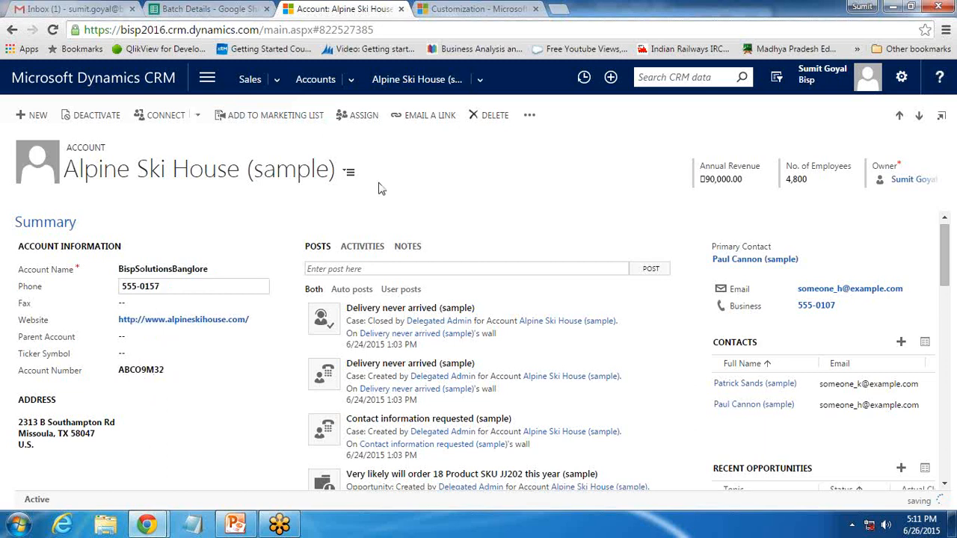
# - Switch to PowerPoint and highlight the "Show error messages." bullet on the "What can business rules do" slide
pyautogui.click(247, 524)
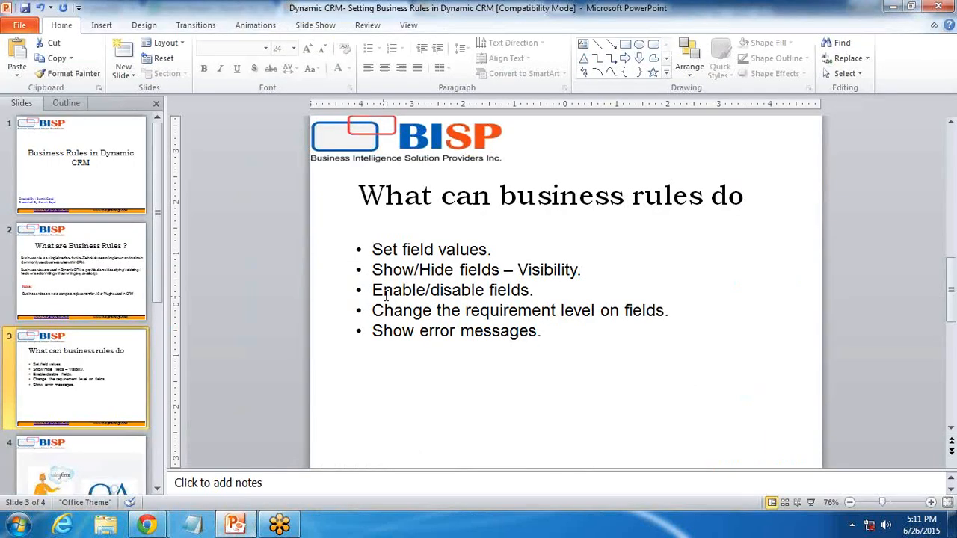
pyautogui.moveTo(374, 333); pyautogui.dragTo(547, 333)
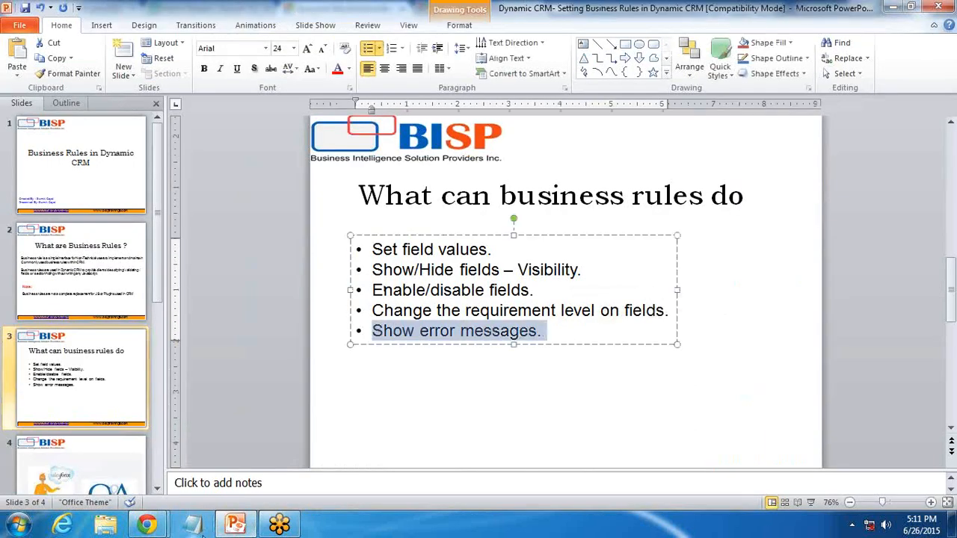
# - Switch to Chrome, close the Default Solution window and return to the BispSolutionsBanglore account
pyautogui.moveTo(147, 523)
pyautogui.click(221, 470)
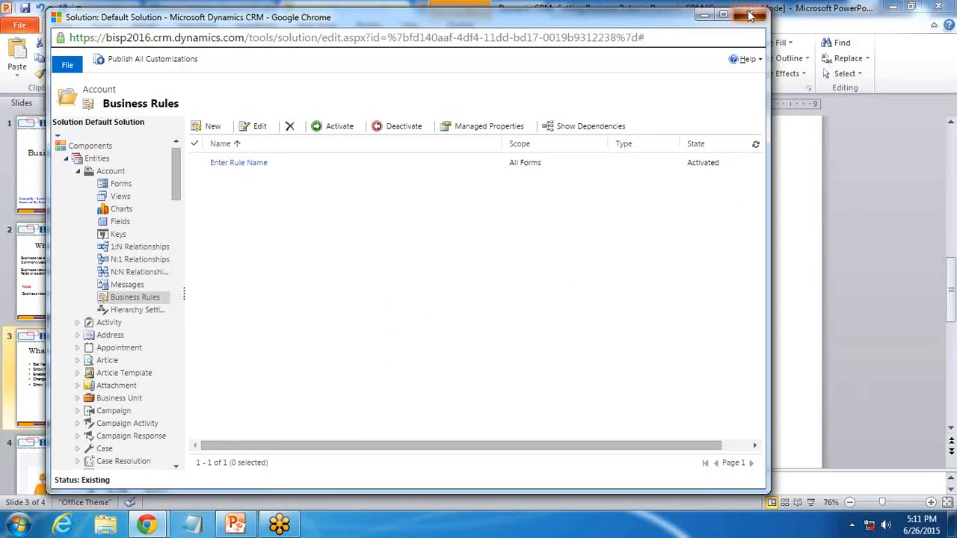
pyautogui.click(236, 524)
pyautogui.click(153, 526)
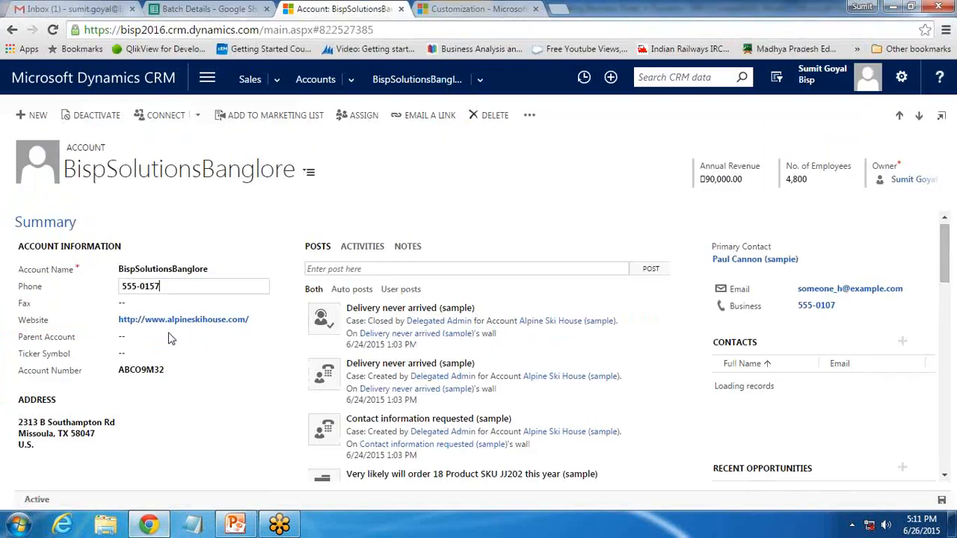
pyautogui.click(458, 8)
pyautogui.click(346, 7)
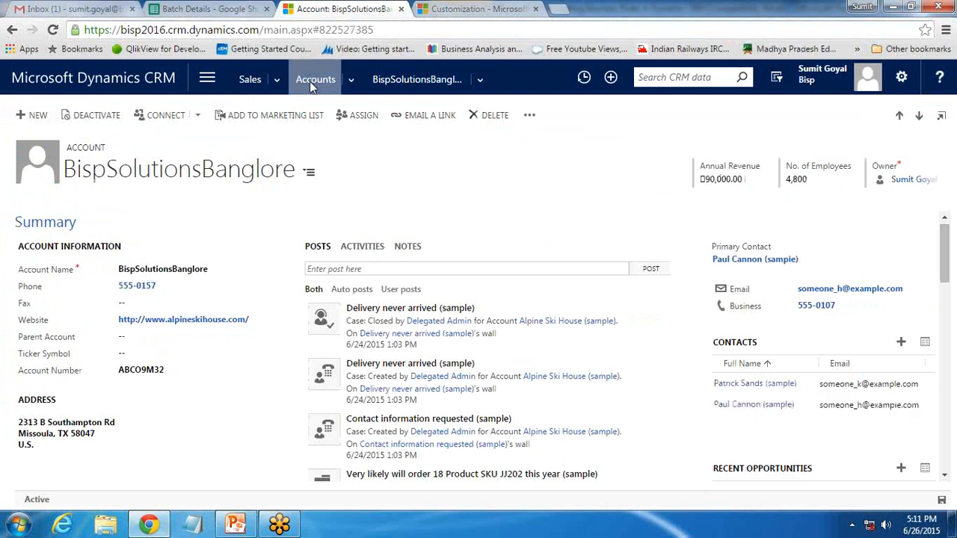
# - Go to the Opportunities in the Sales area and open the "6 orders of Product SKU JJ202 (sample)" opportunity
pyautogui.click(242, 80)
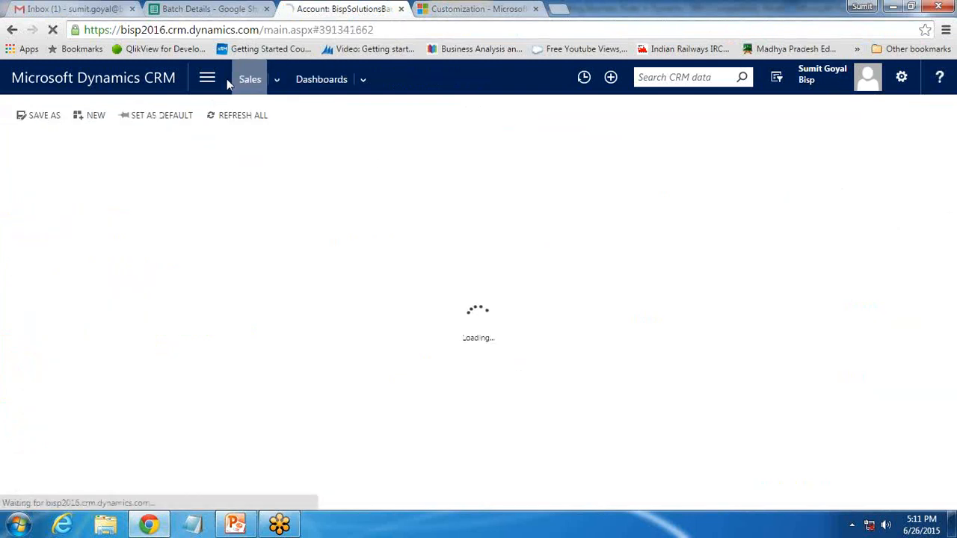
pyautogui.click(207, 78)
pyautogui.click(94, 136)
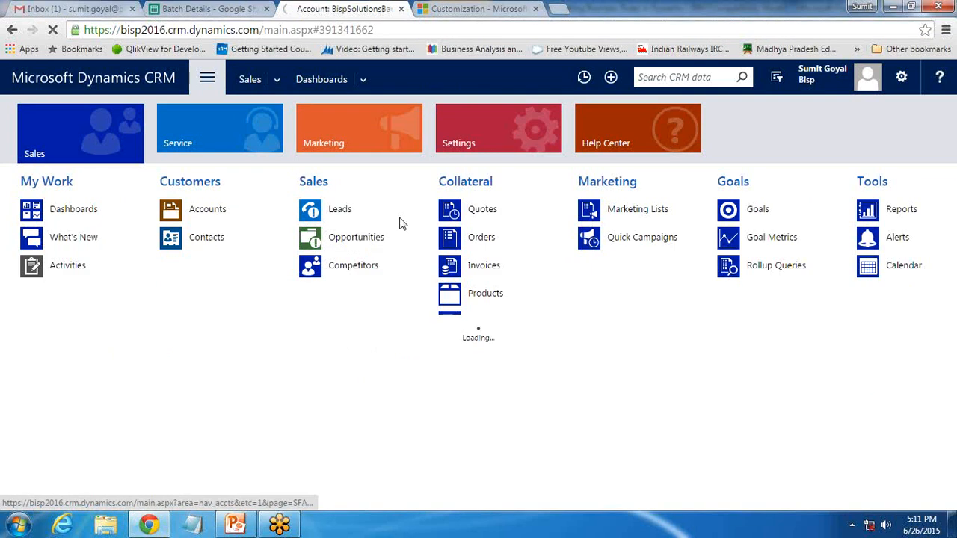
pyautogui.click(347, 239)
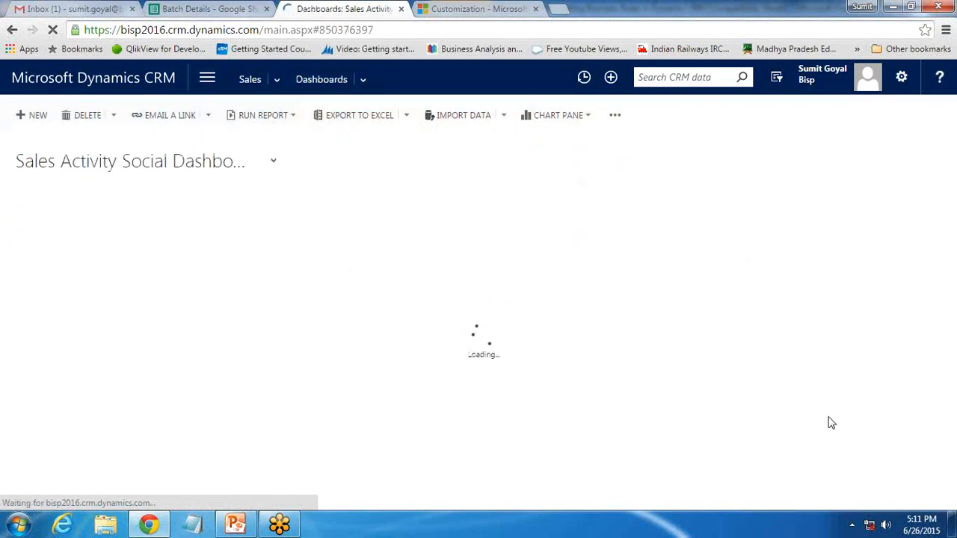
pyautogui.click(85, 209)
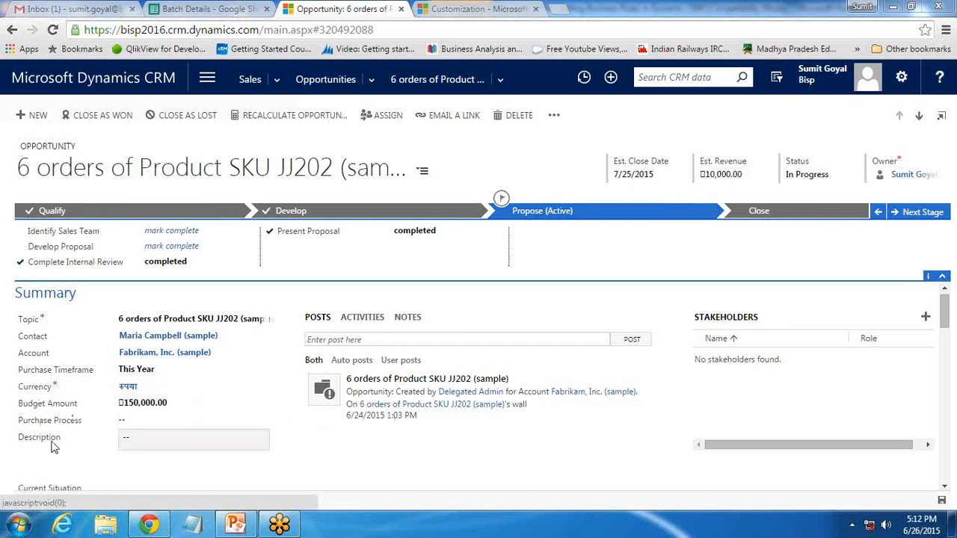
# - Compare the opportunity's summary fields with the business rule capabilities slide in PowerPoint, and return to Chrome
pyautogui.moveTo(58, 438)
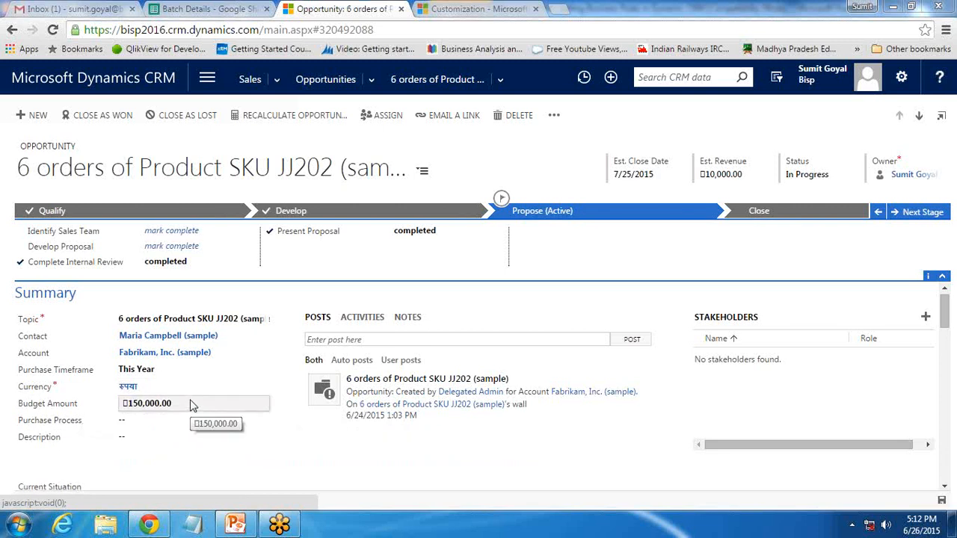
pyautogui.click(236, 523)
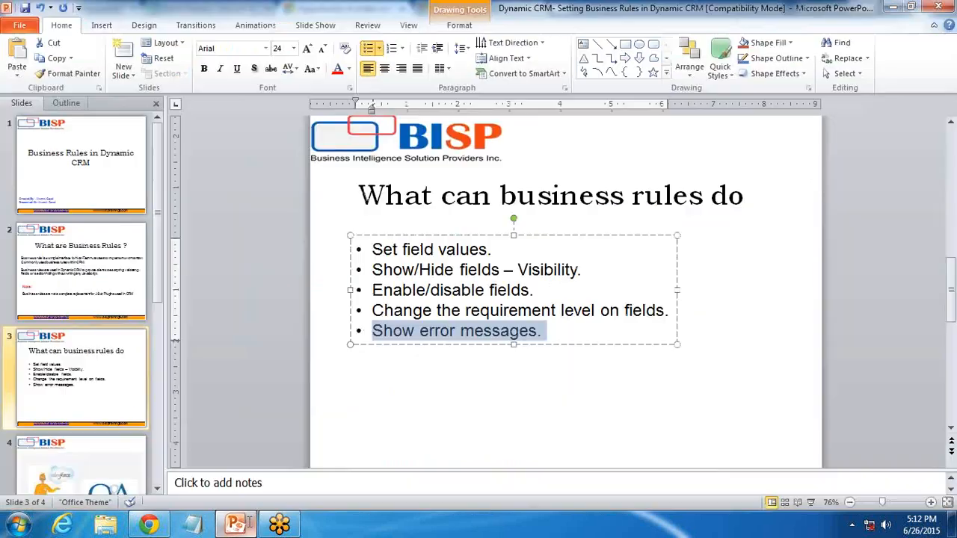
pyautogui.click(148, 525)
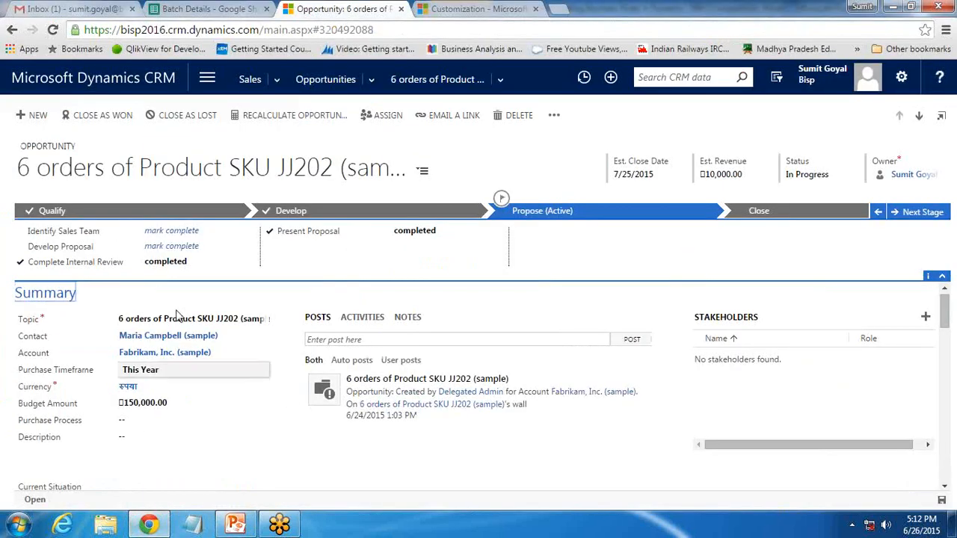
# - Open the Default Solution from Customization and create a new business rule for the Opportunity entity
pyautogui.hotkey('ctrl', 'Tab')
pyautogui.click(98, 131)
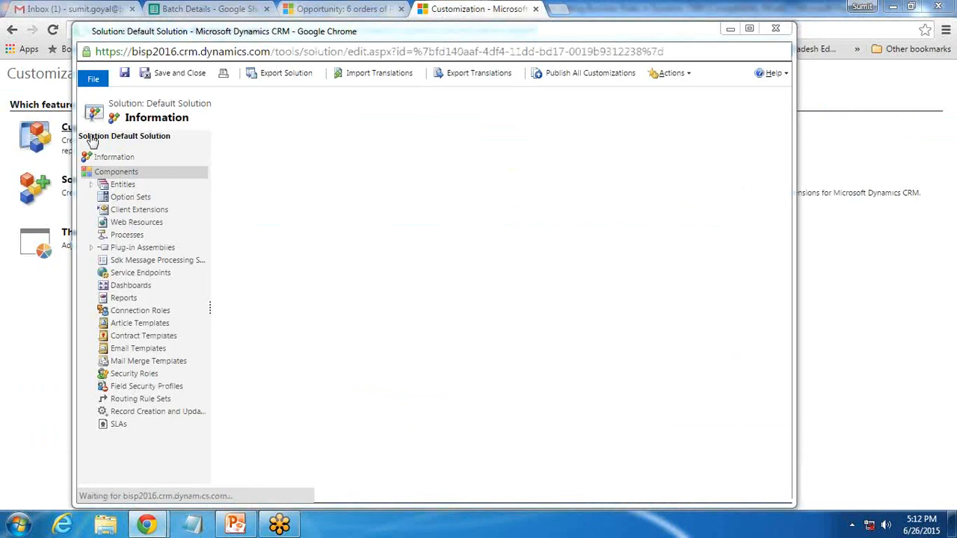
pyautogui.click(93, 183)
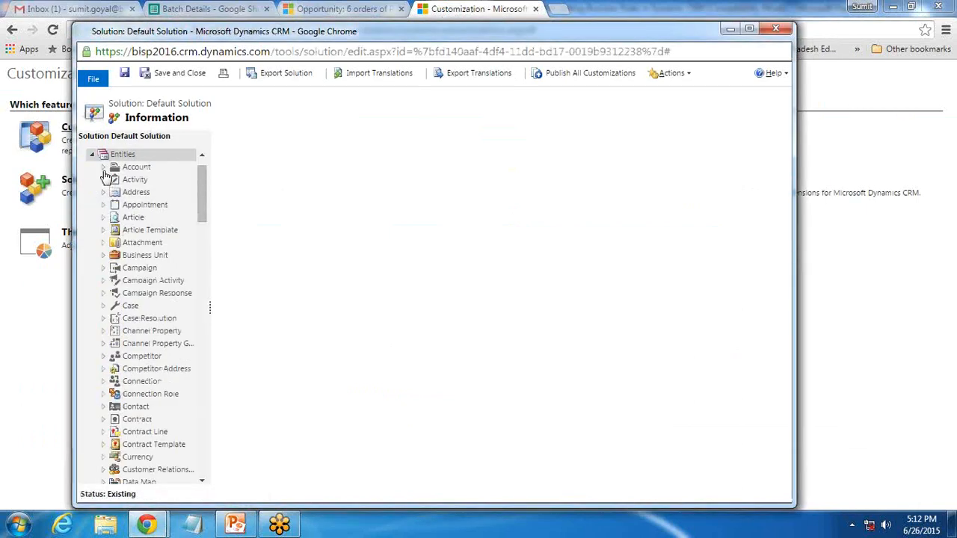
pyautogui.moveTo(207, 203); pyautogui.dragTo(199, 306)
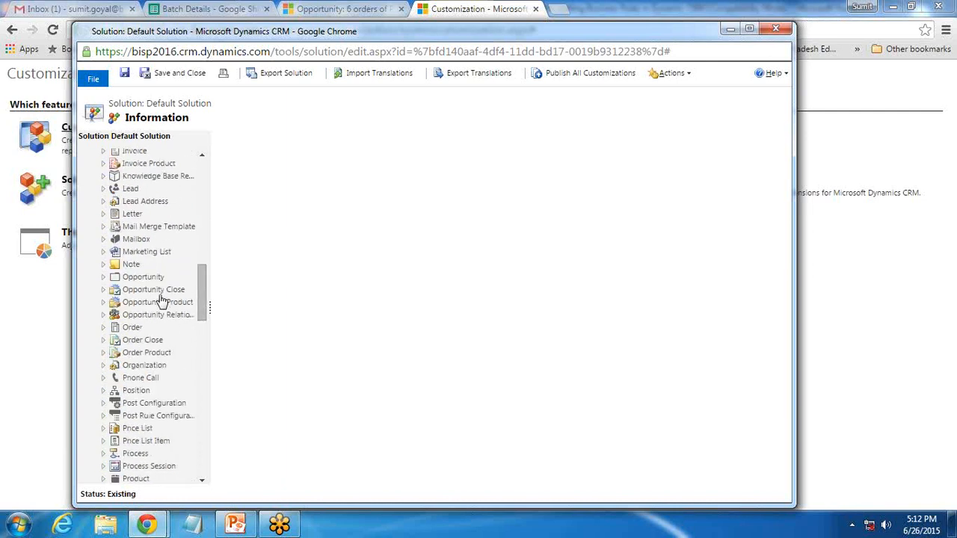
pyautogui.click(105, 278)
pyautogui.click(159, 422)
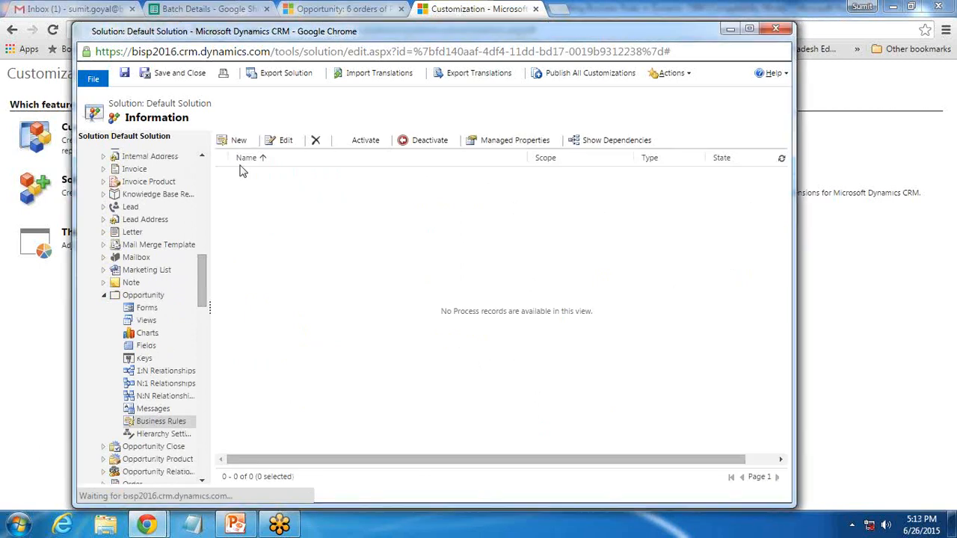
pyautogui.click(238, 141)
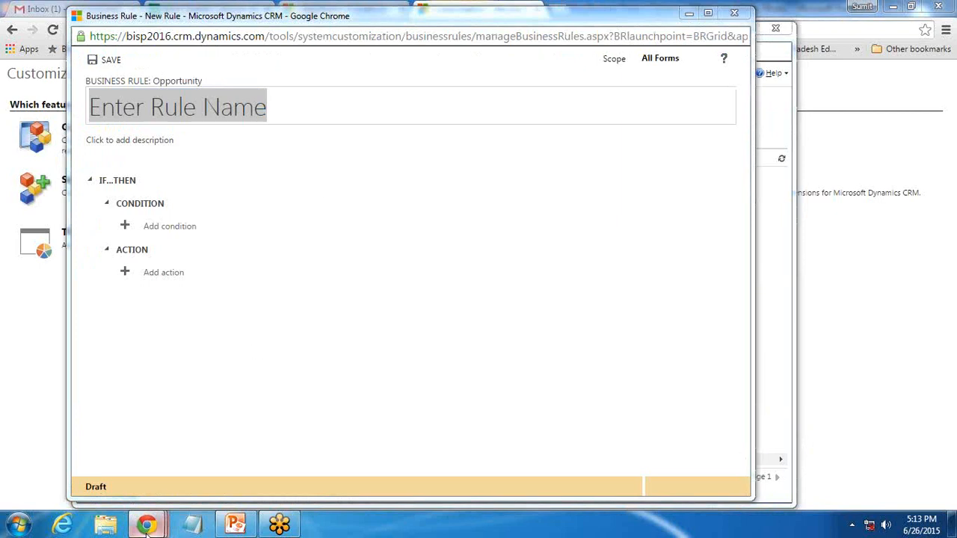
# - Check the fields on the opportunity record and return to the new business rule window
pyautogui.moveTo(134, 531)
pyautogui.click(98, 466)
pyautogui.click(302, 9)
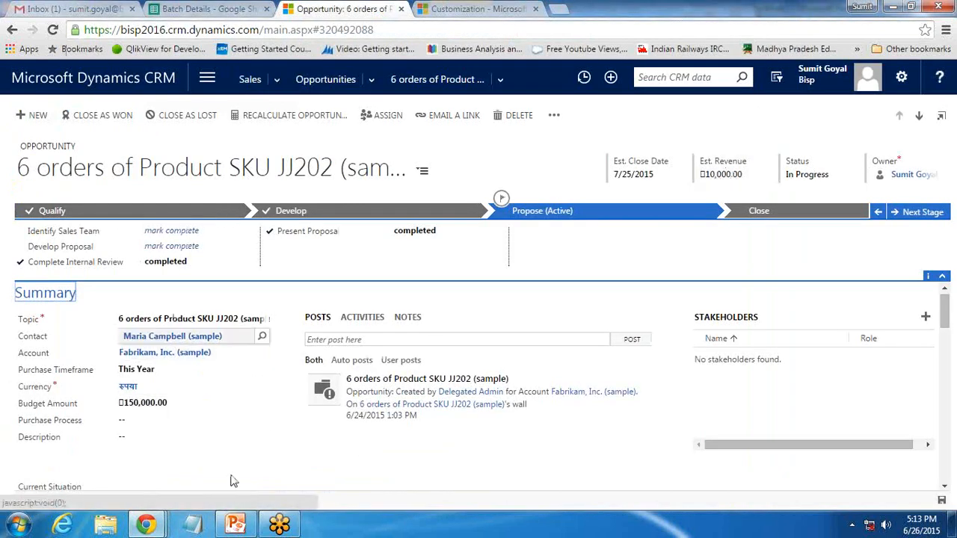
pyautogui.moveTo(146, 526)
pyautogui.click(409, 463)
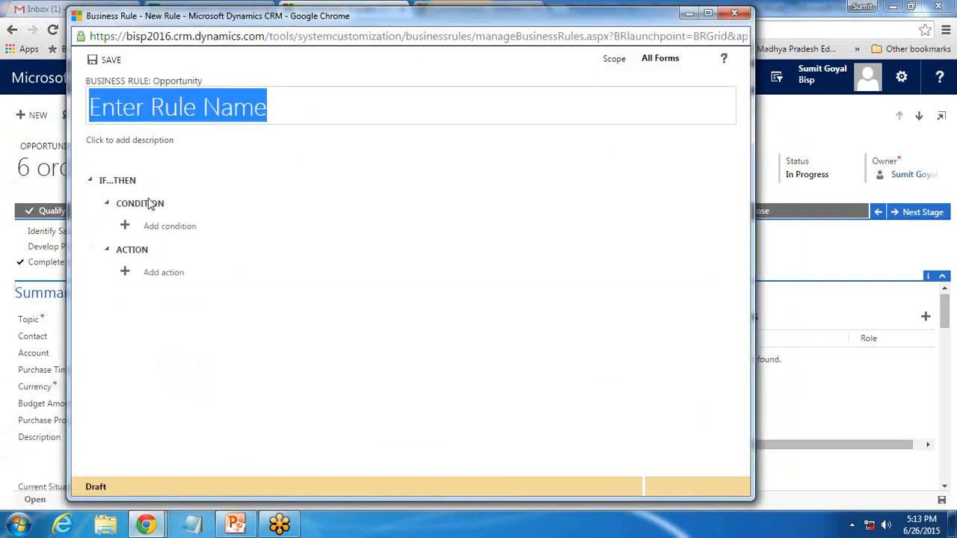
# - Add a rule condition on Budget Amount with the operator Is less than and the comparison type Field
pyautogui.click(169, 228)
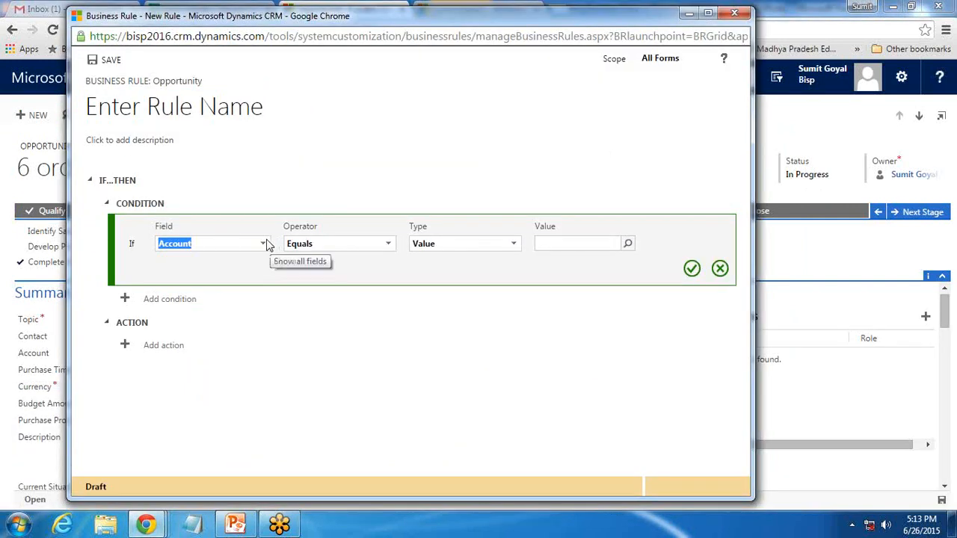
pyautogui.write('budg')
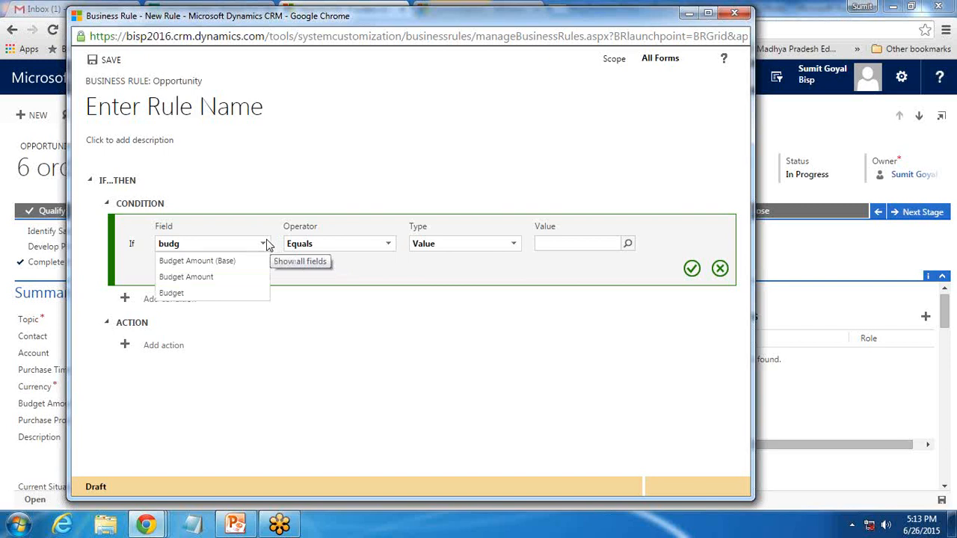
pyautogui.click(265, 278)
pyautogui.click(380, 247)
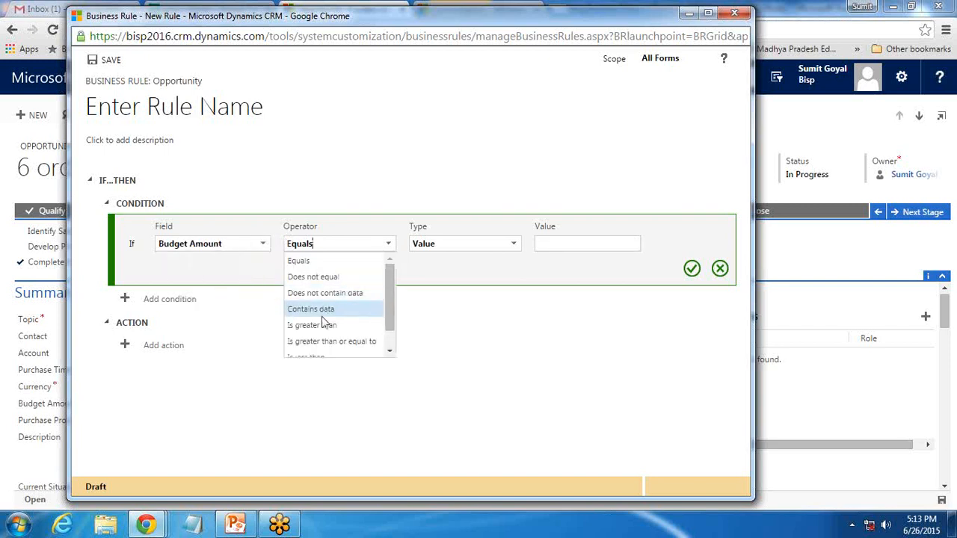
pyautogui.scroll(-1, 389, 313)
pyautogui.click(322, 335)
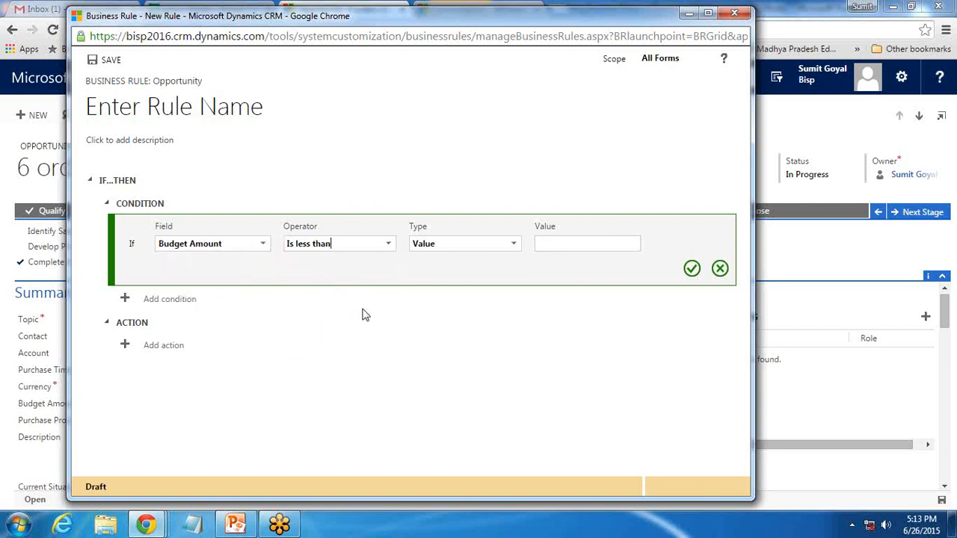
pyautogui.click(515, 246)
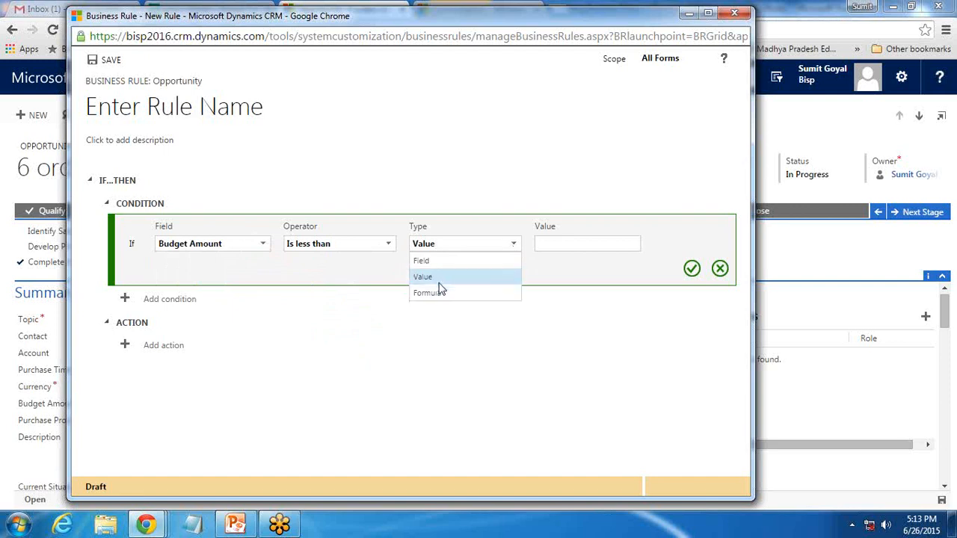
pyautogui.click(438, 263)
# - Move the rule window aside to view the opportunity, and choose Est. Revenue as the condition's comparison field
pyautogui.click(619, 250)
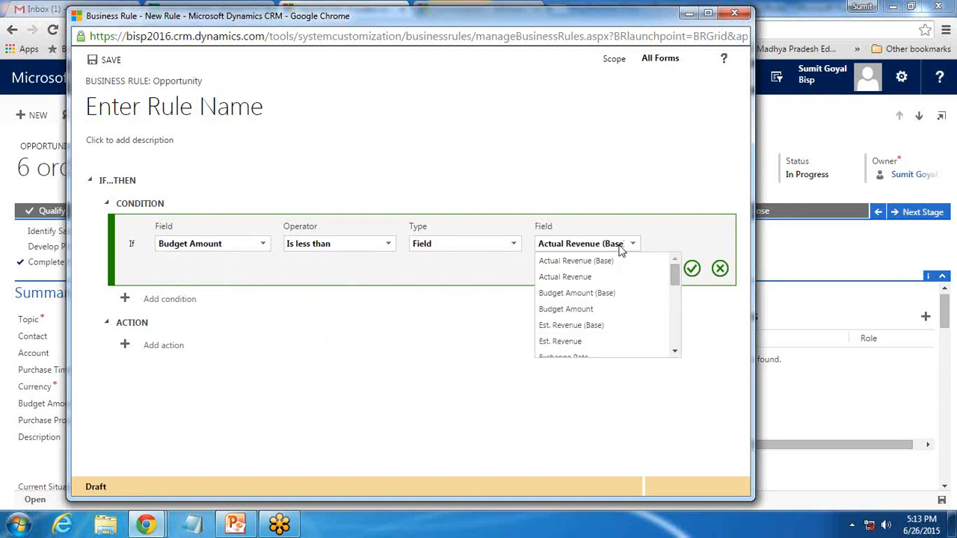
pyautogui.moveTo(622, 22); pyautogui.dragTo(522, 23)
pyautogui.moveTo(515, 243); pyautogui.dragTo(452, 242)
pyautogui.press('BackSpace')
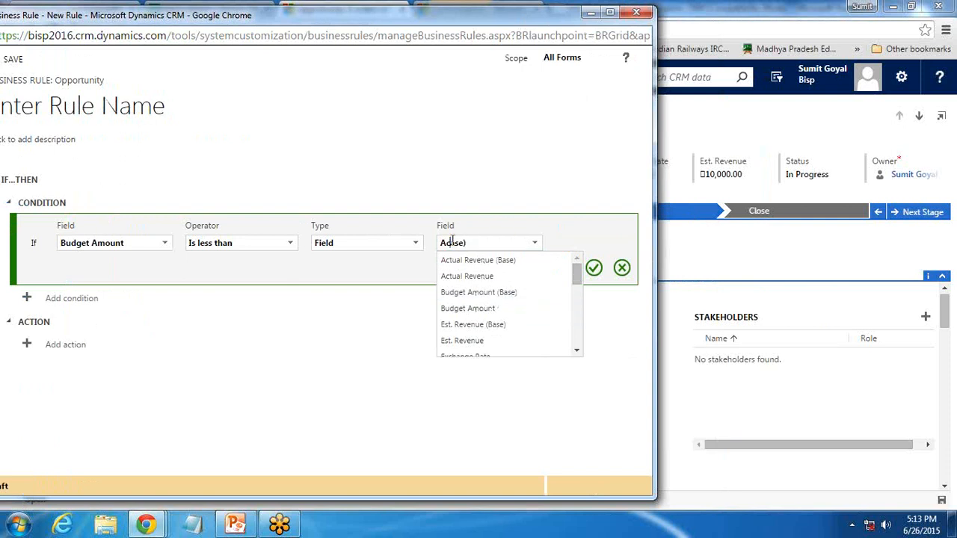
pyautogui.press('BackSpace')
pyautogui.click(453, 241)
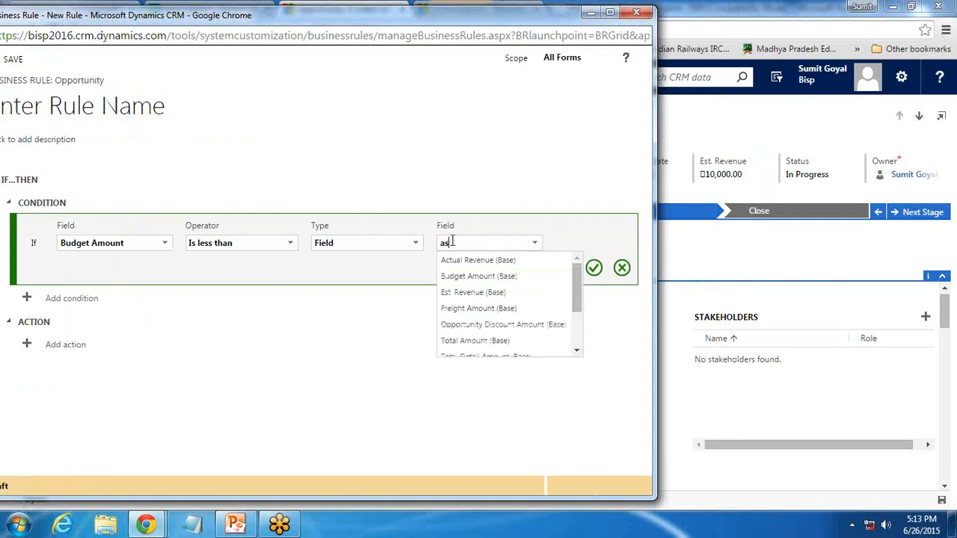
pyautogui.write('estd')
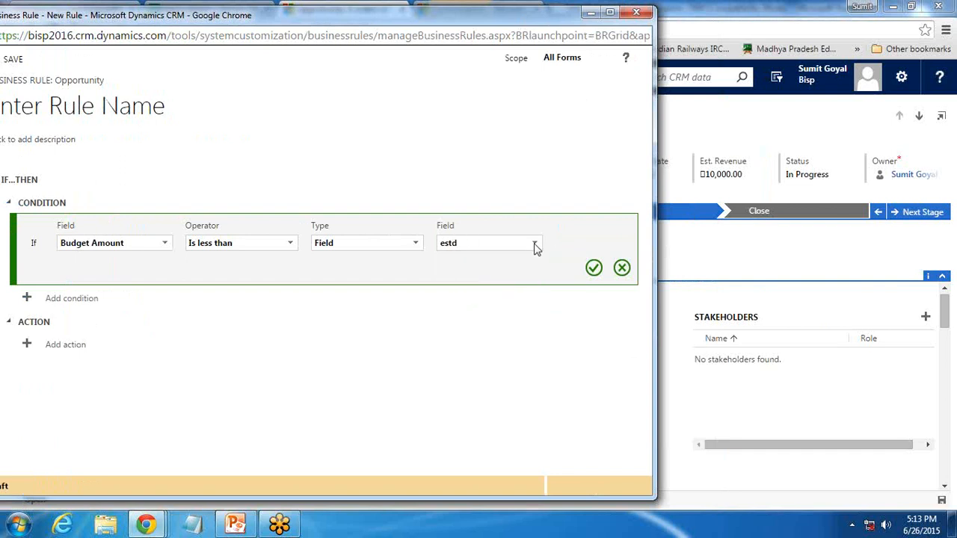
pyautogui.click(536, 247)
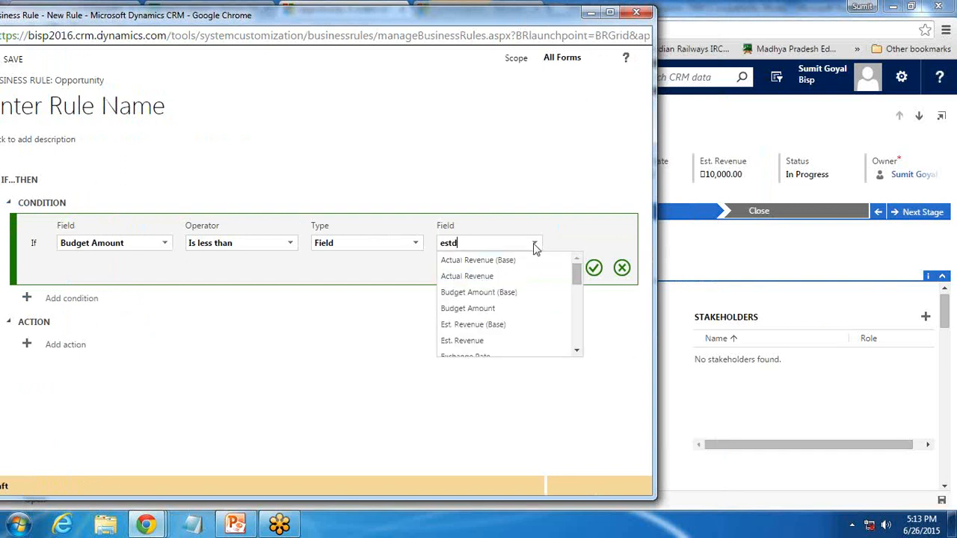
pyautogui.press('BackSpace')
pyautogui.click(493, 274)
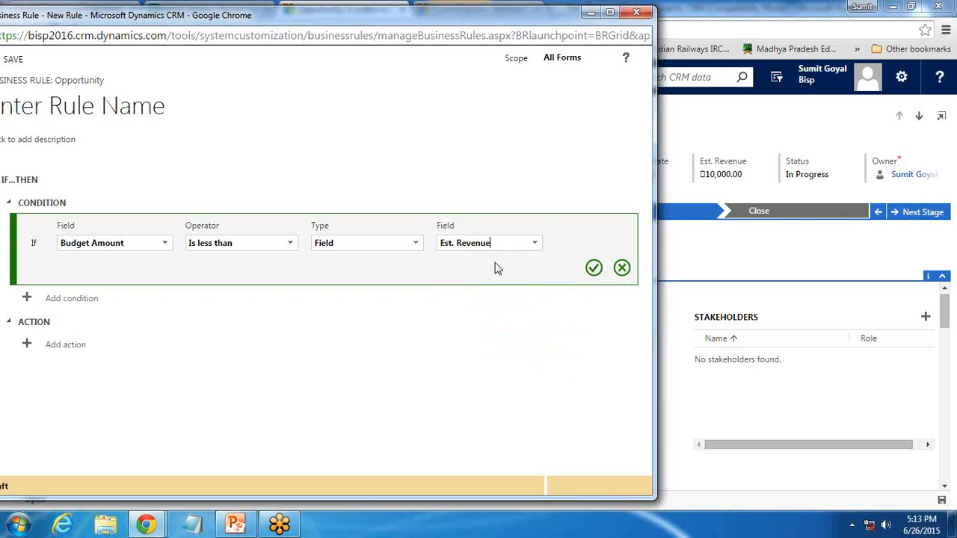
# - Accept the condition and add a Show error message action on Budget Amount with the message "Budget Amount Cannot be less than Est. Revenue"
pyautogui.click(593, 267)
pyautogui.moveTo(211, 21); pyautogui.dragTo(272, 21)
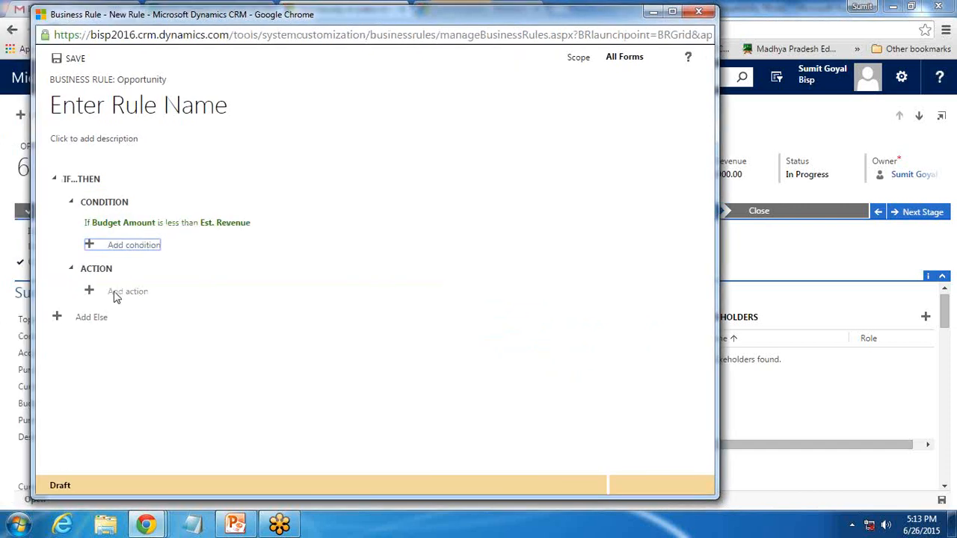
pyautogui.click(119, 293)
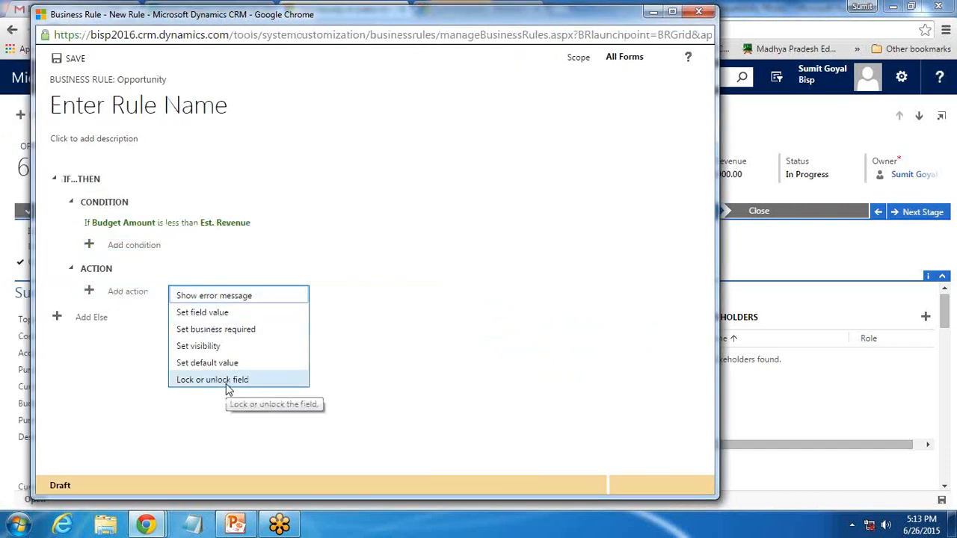
pyautogui.click(215, 299)
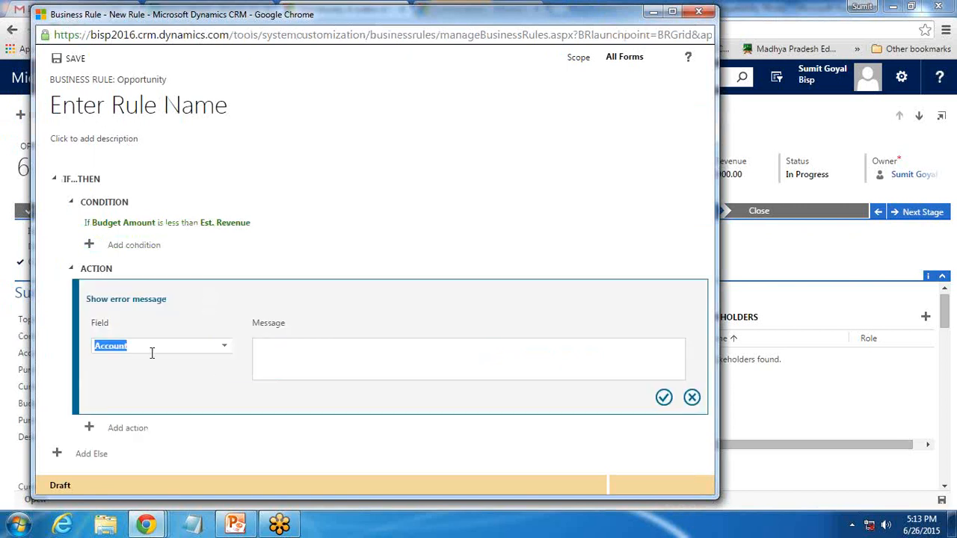
pyautogui.click(224, 349)
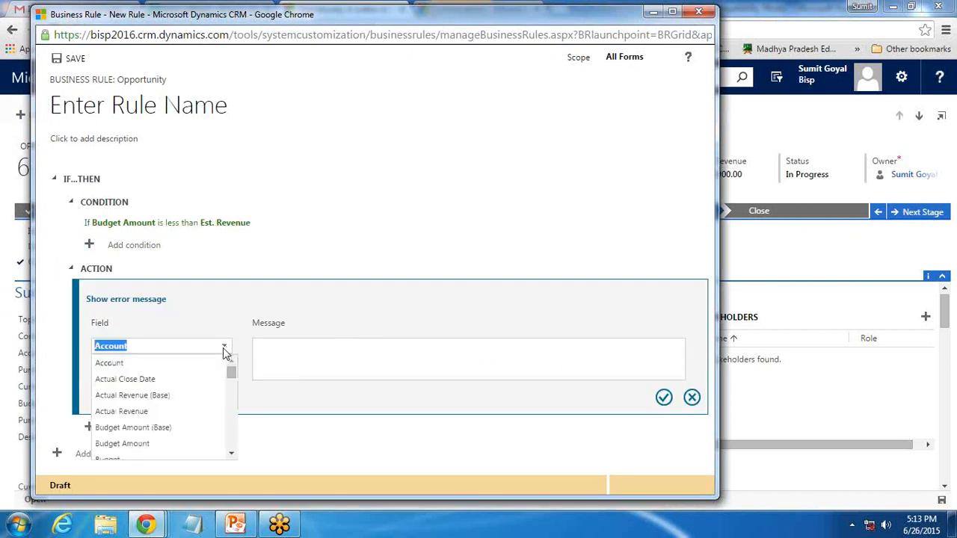
pyautogui.write('budg')
pyautogui.click(184, 376)
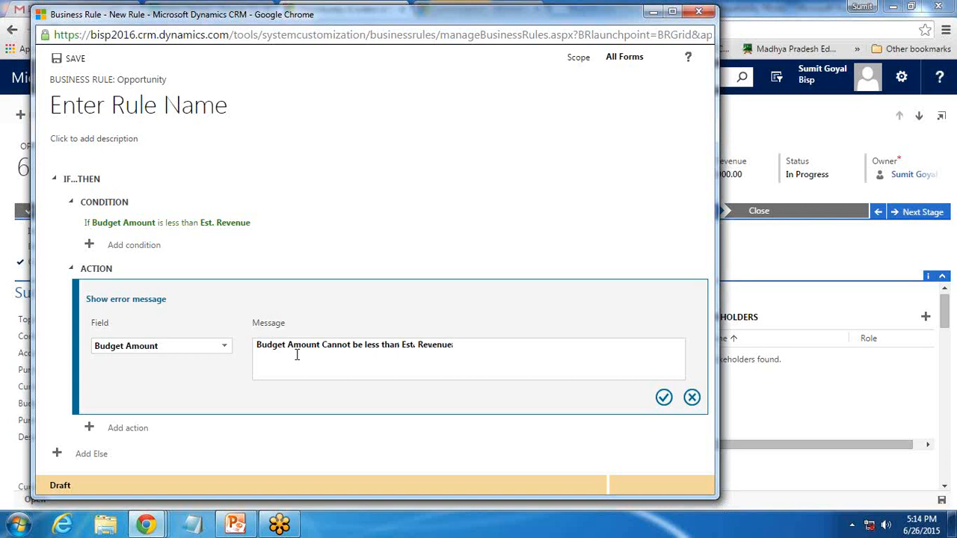
pyautogui.click(663, 397)
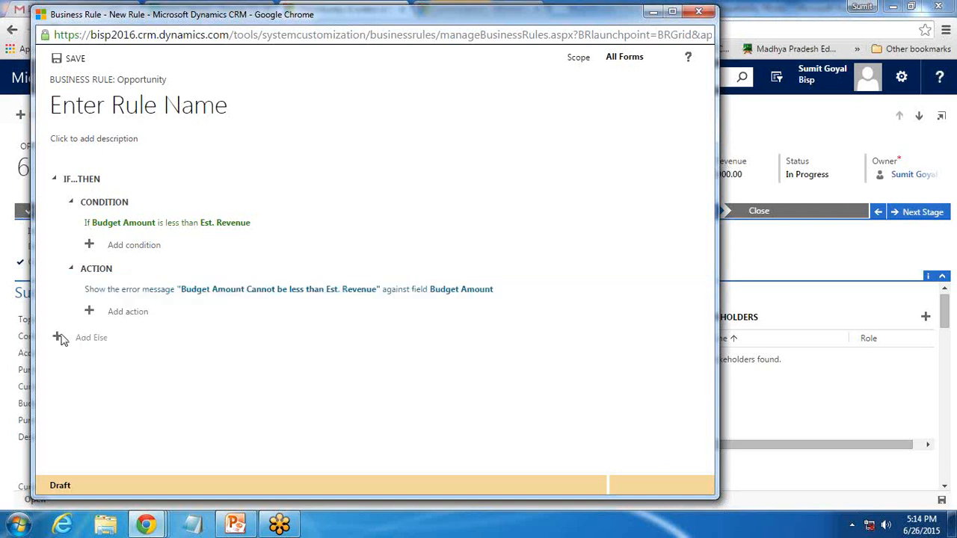
# - Name the new opportunity business rule "Budget Amount Business Rule"
pyautogui.click(71, 60)
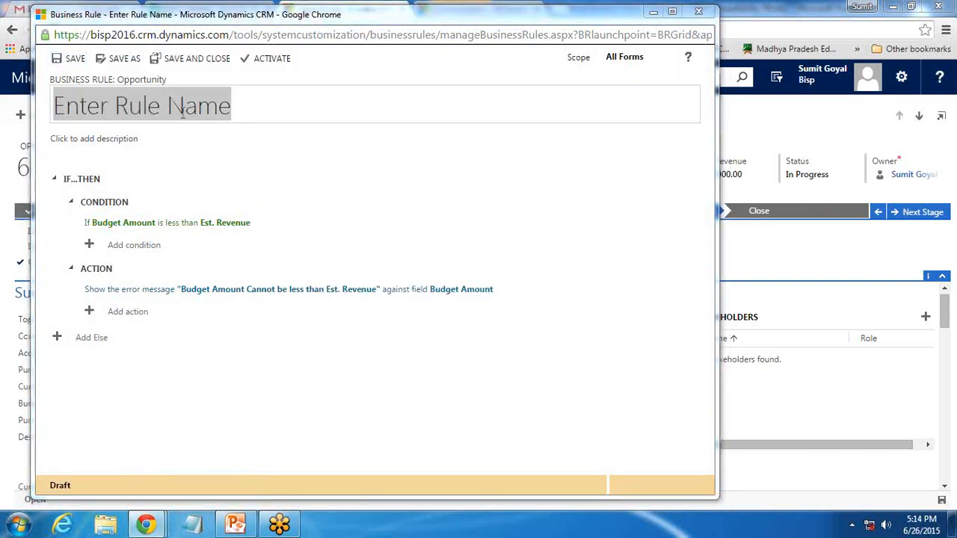
pyautogui.click(181, 110)
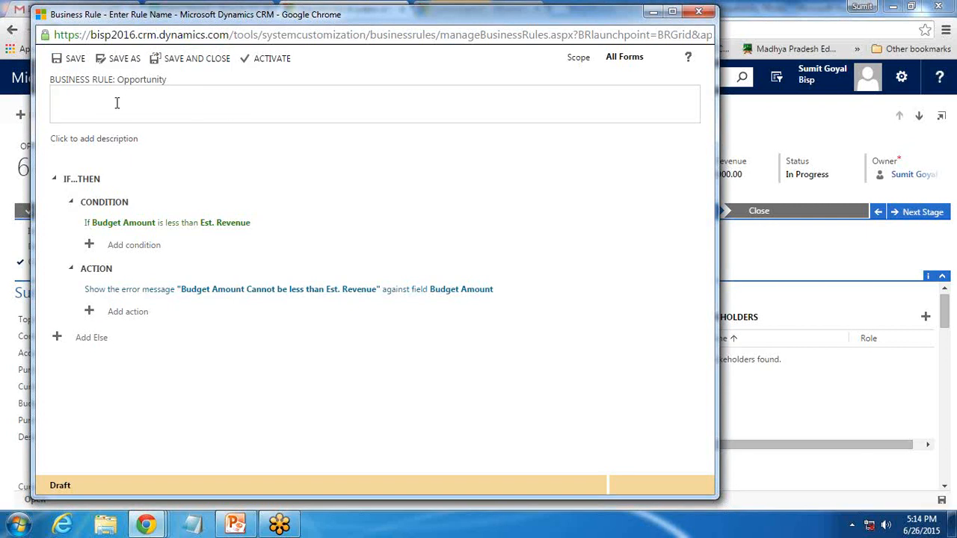
pyautogui.write('Budget Amount Va')
pyautogui.press('BackSpace')
pyautogui.press('BackSpace')
pyautogui.write('Business ')
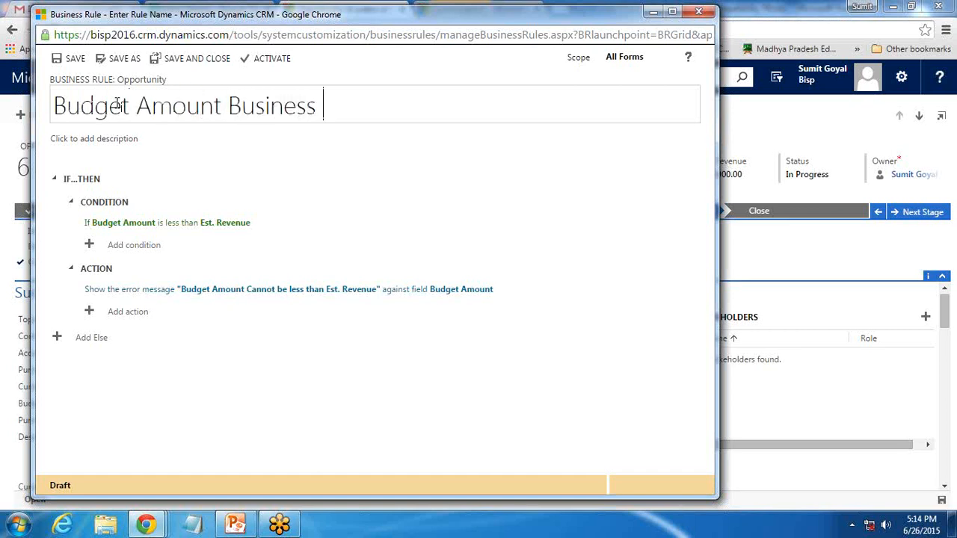
pyautogui.write('Rule')
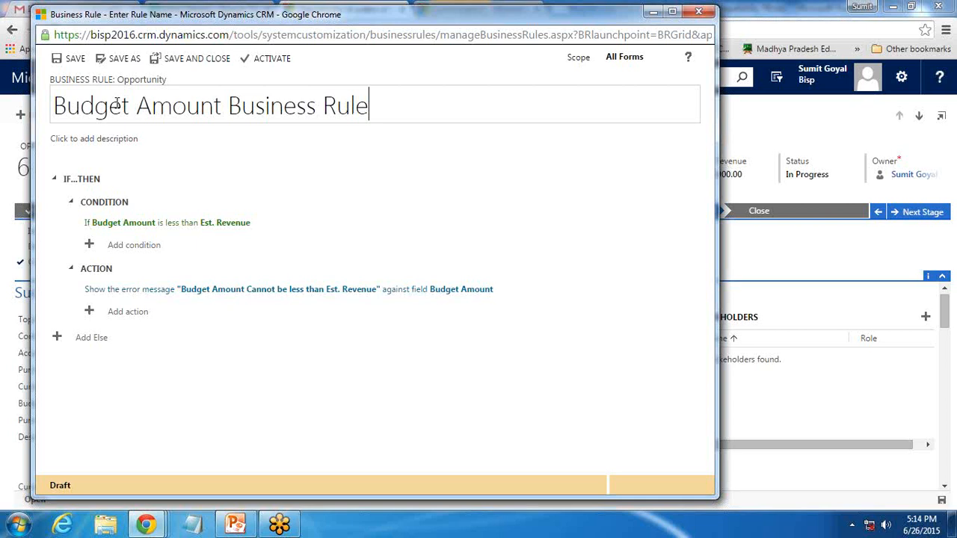
# - Save the Budget Amount business rule and activate it, accepting the activation confirmation
pyautogui.click(57, 60)
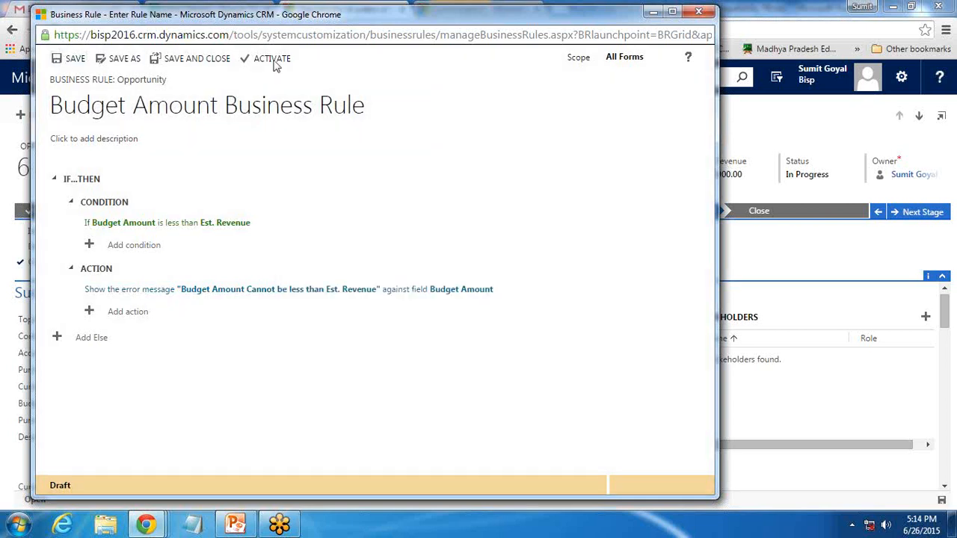
pyautogui.click(274, 60)
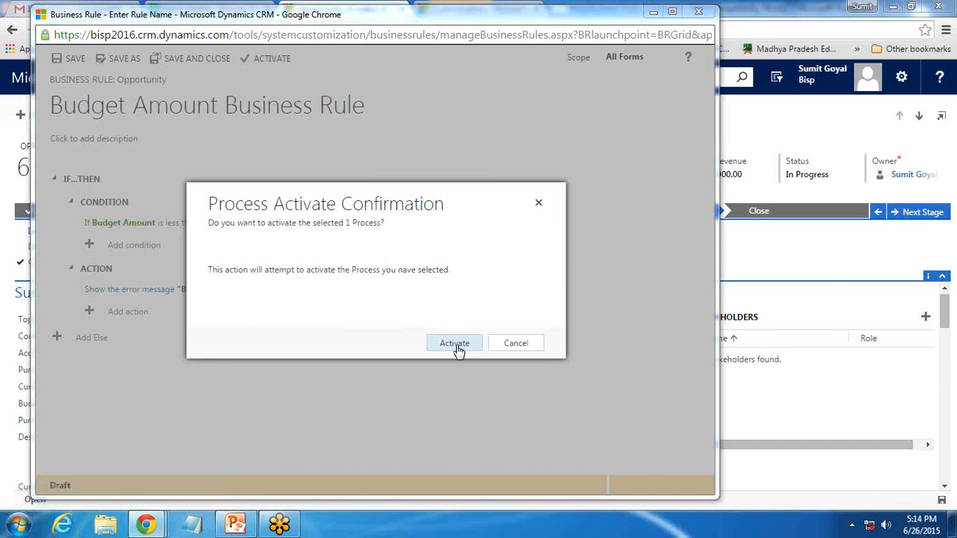
pyautogui.click(457, 347)
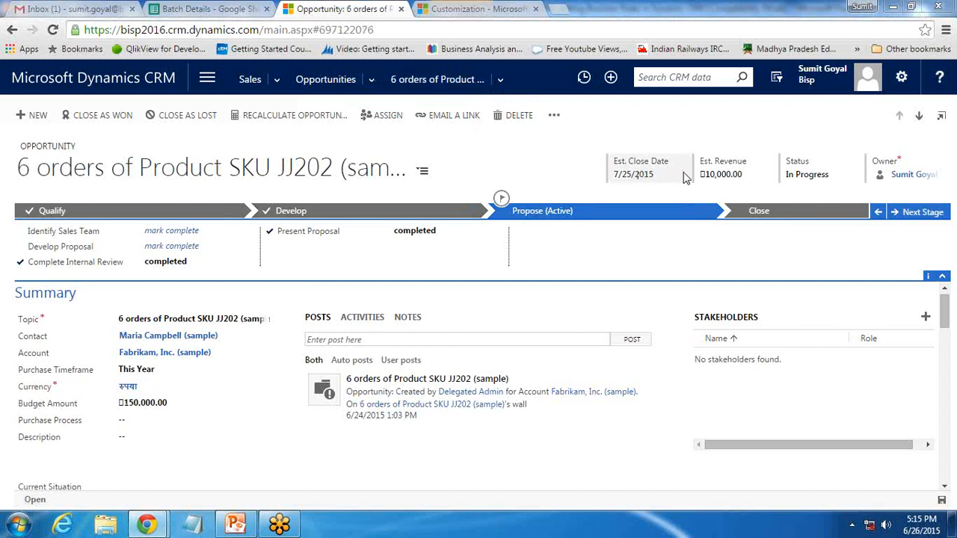
# - Test the rule on the opportunity record by setting Budget Amount to 5,000 and checking the field's error message
pyautogui.click(185, 405)
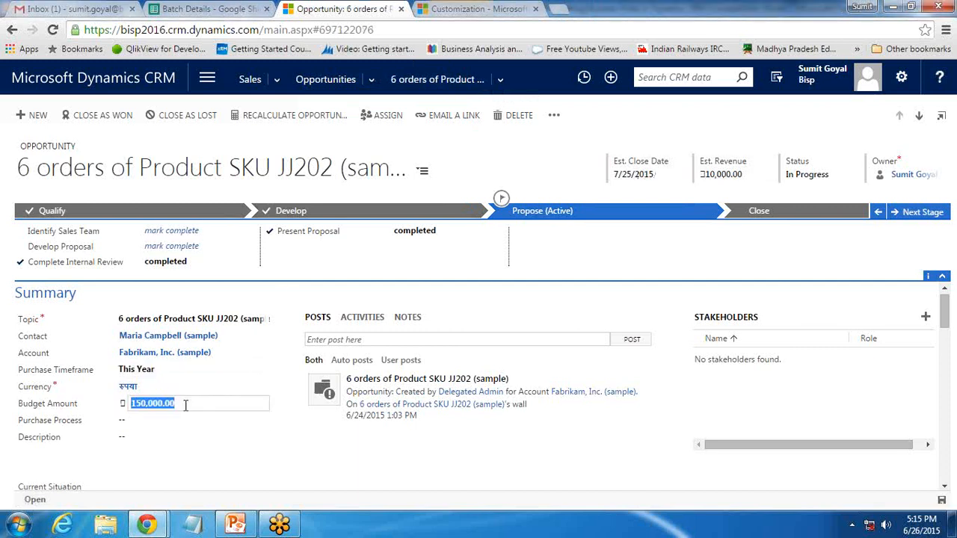
pyautogui.write('5000')
pyautogui.press('Tab')
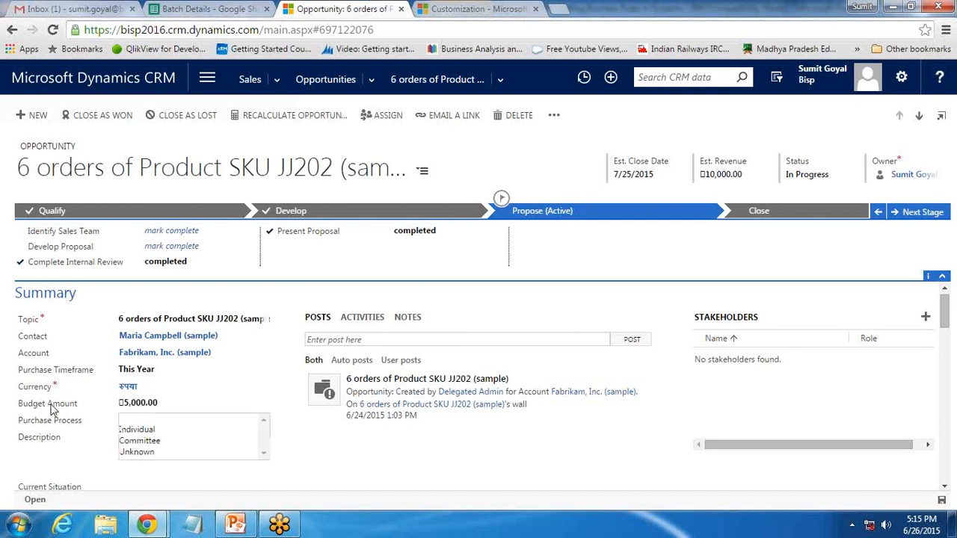
pyautogui.moveTo(108, 408)
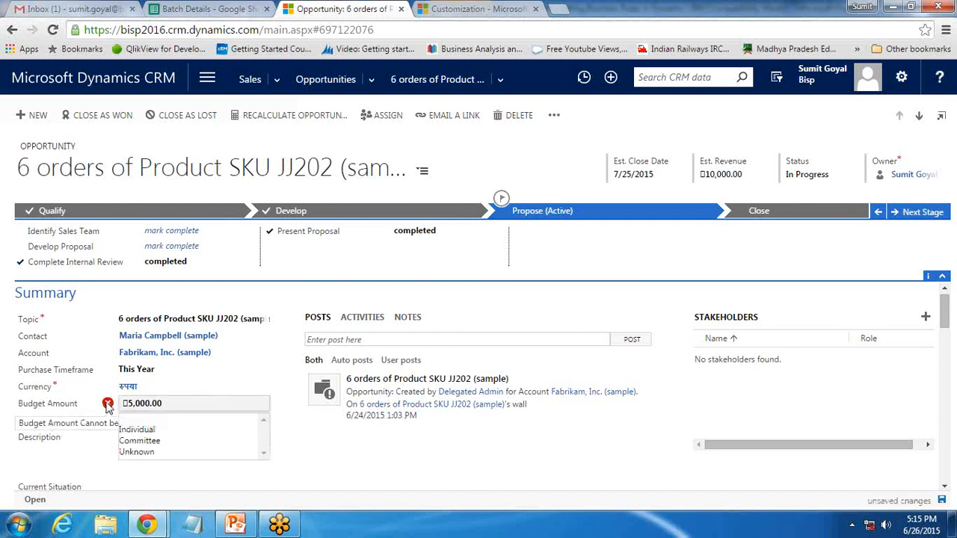
pyautogui.click(62, 453)
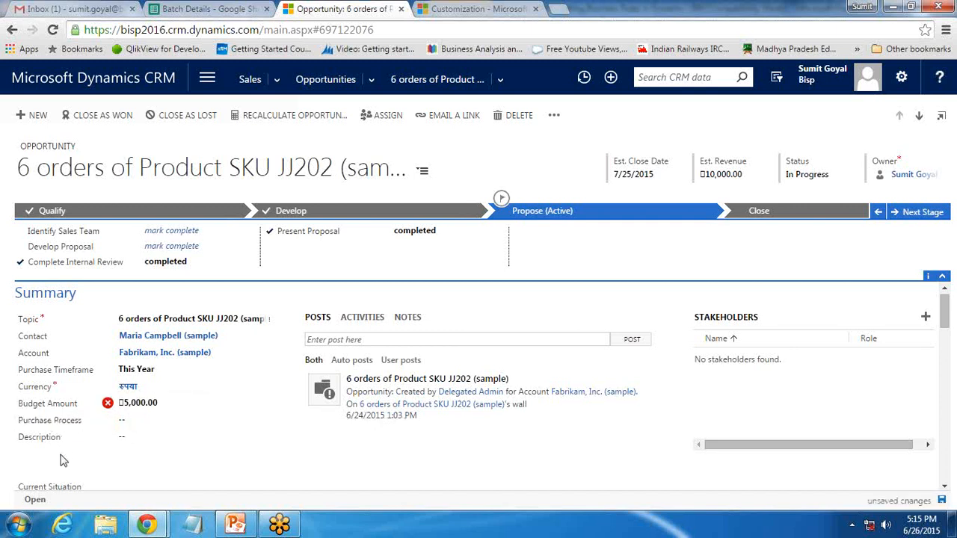
# - Set the opportunity's Budget Amount to 150,000 so that it exceeds Est. Revenue
pyautogui.click(118, 406)
pyautogui.write('1500')
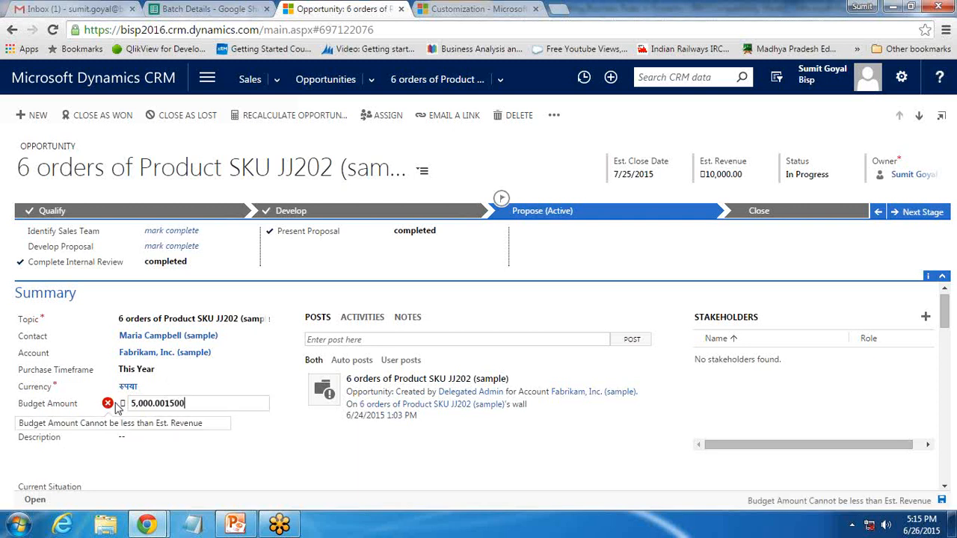
pyautogui.press('BackSpace')
pyautogui.press('BackSpace')
pyautogui.press('BackSpace')
pyautogui.press('BackSpace')
pyautogui.press('BackSpace')
pyautogui.press('BackSpace')
pyautogui.press('BackSpace')
pyautogui.press('BackSpace')
pyautogui.press('BackSpace')
pyautogui.press('BackSpace')
pyautogui.press('BackSpace')
pyautogui.write('150,000')
pyautogui.press('Tab')
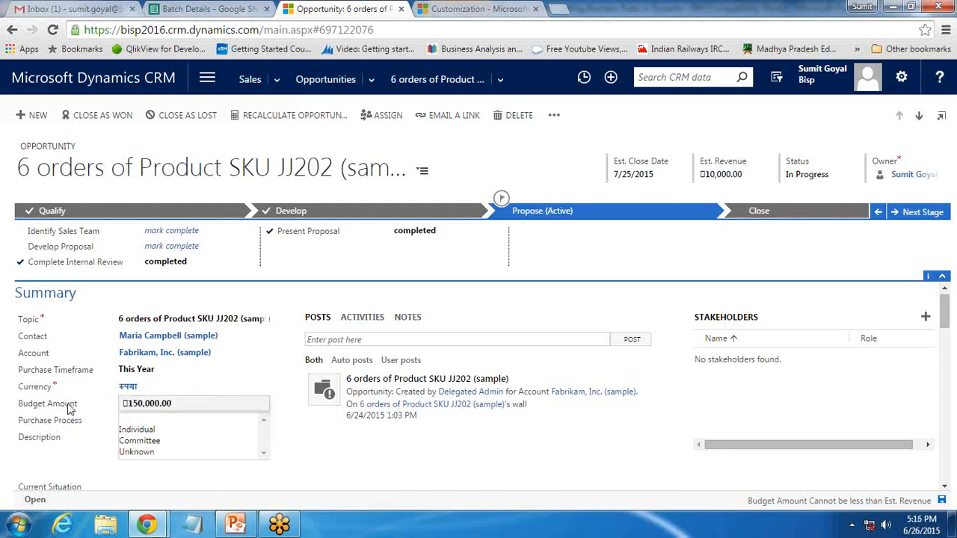